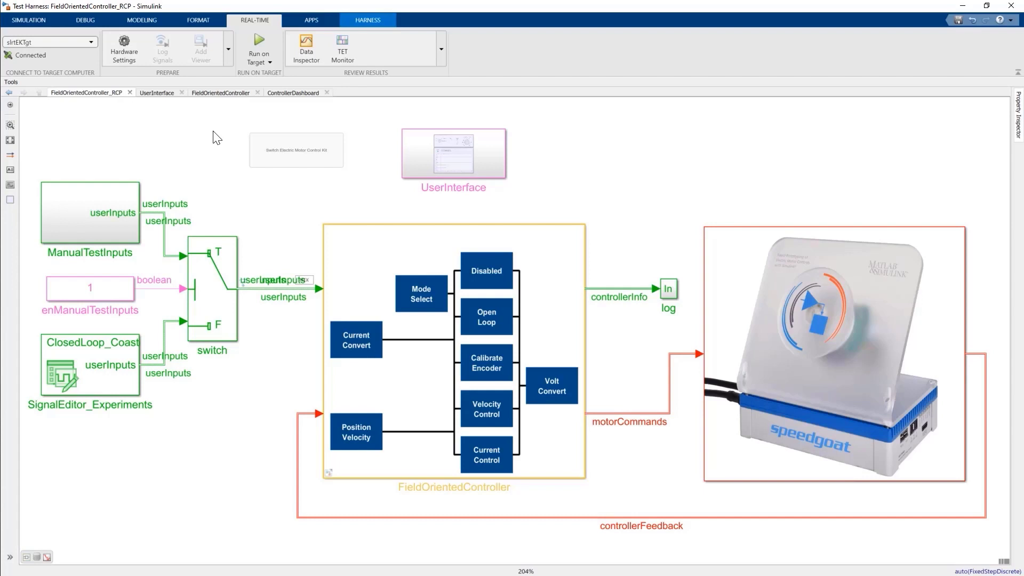
Drill through the field-oriented controller and Current Control subsystems into FOC_Current_Control.
{"action": "left_click", "coordinate": [220, 93]}
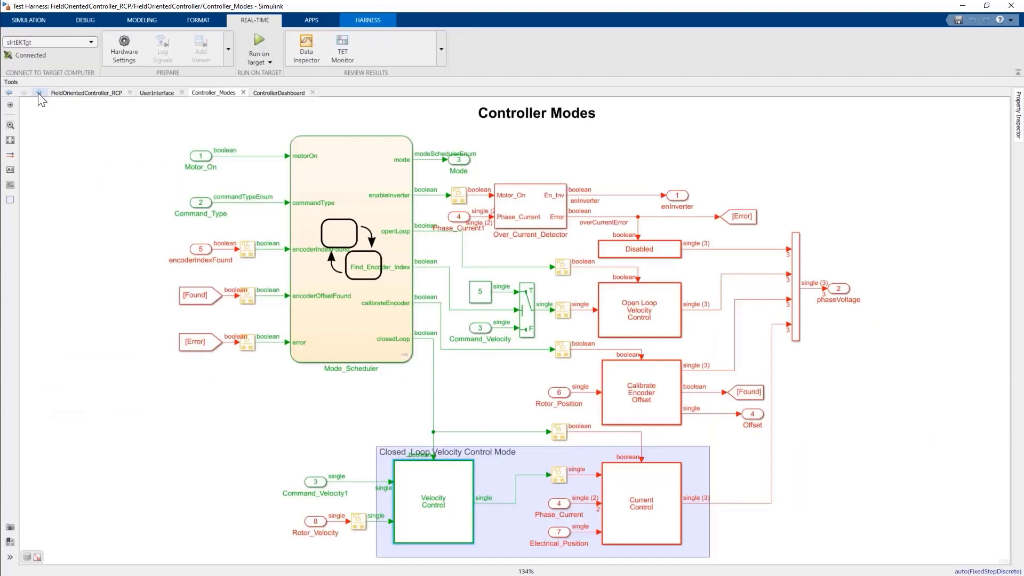
{"action": "left_click", "coordinate": [657, 482]}
{"action": "double_click", "coordinate": [656, 482]}
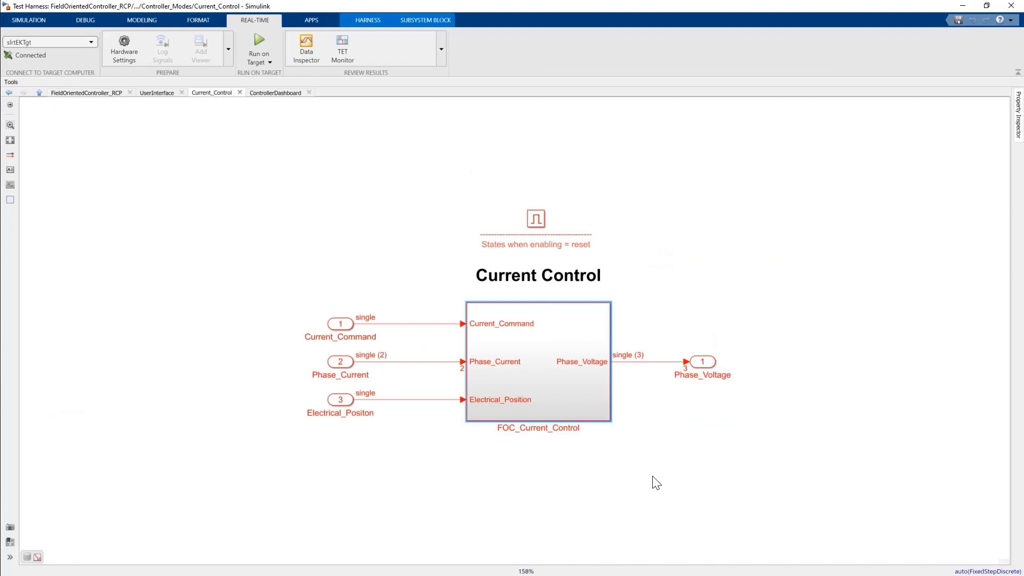
{"action": "double_click", "coordinate": [549, 396]}
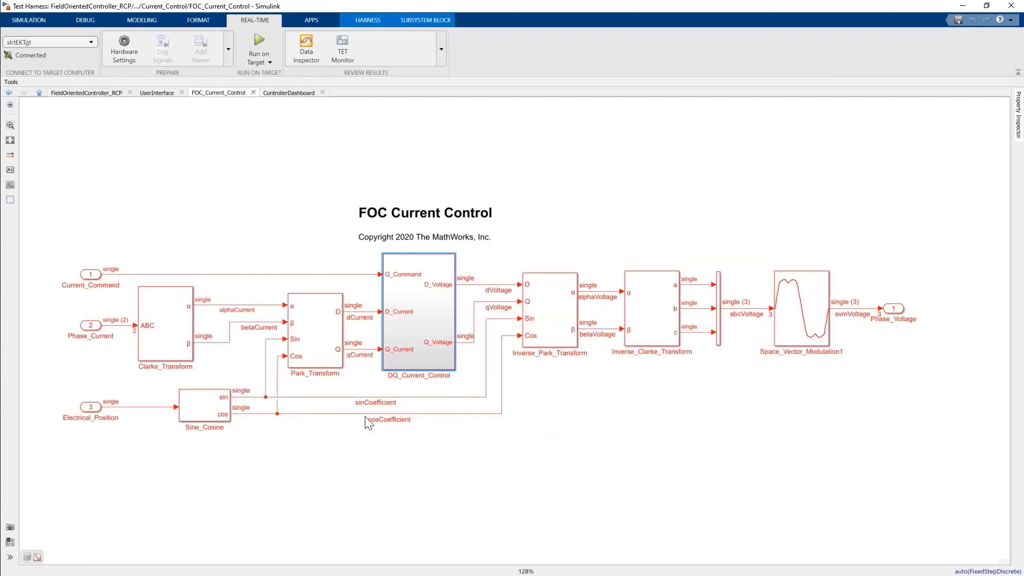
Point out the Clarke_Transform and Park_Transform blocks and the dCurrent and qCurrent signals.
{"action": "left_click", "coordinate": [181, 348]}
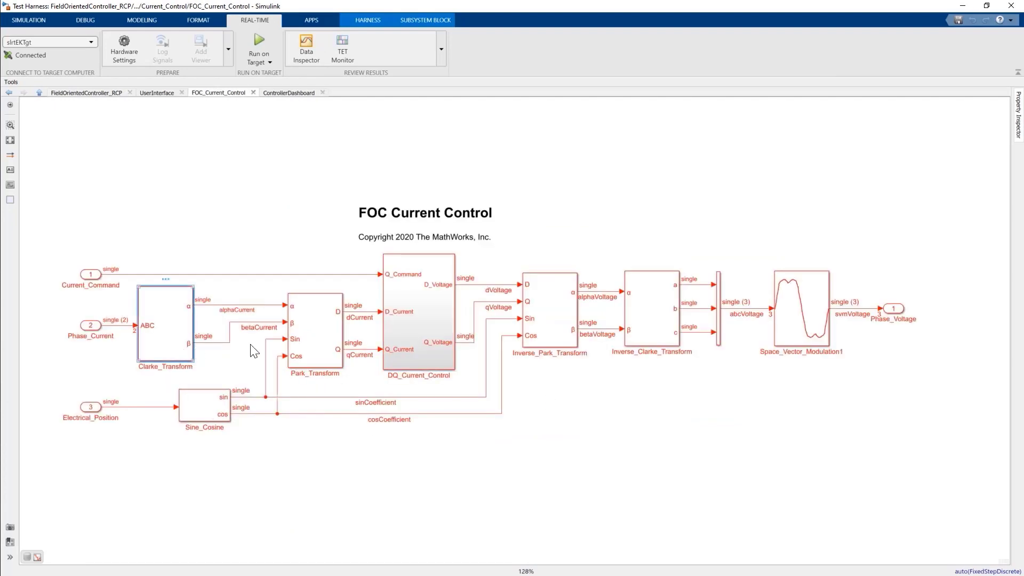
{"action": "left_click", "coordinate": [322, 341]}
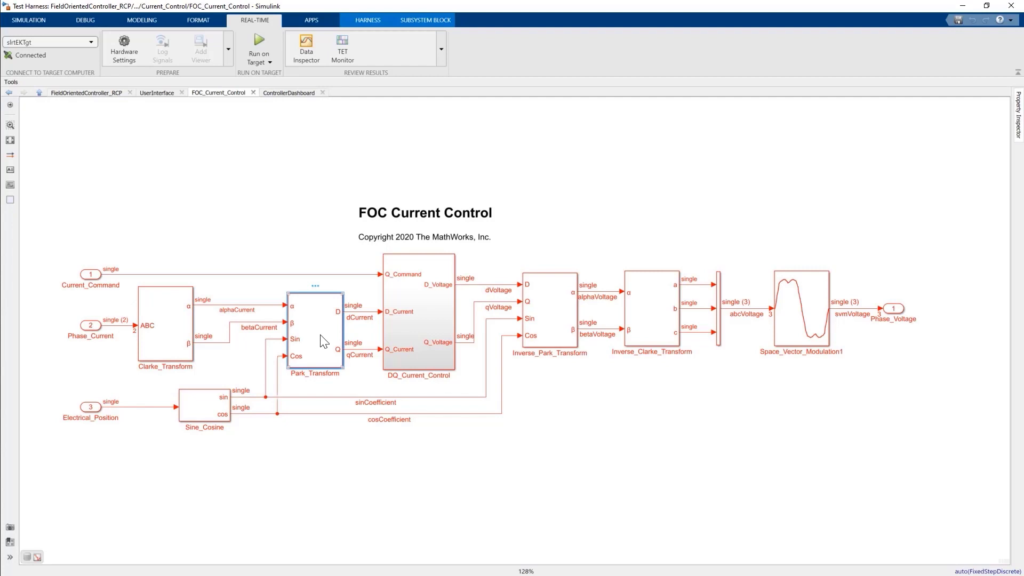
{"action": "left_click", "coordinate": [368, 314]}
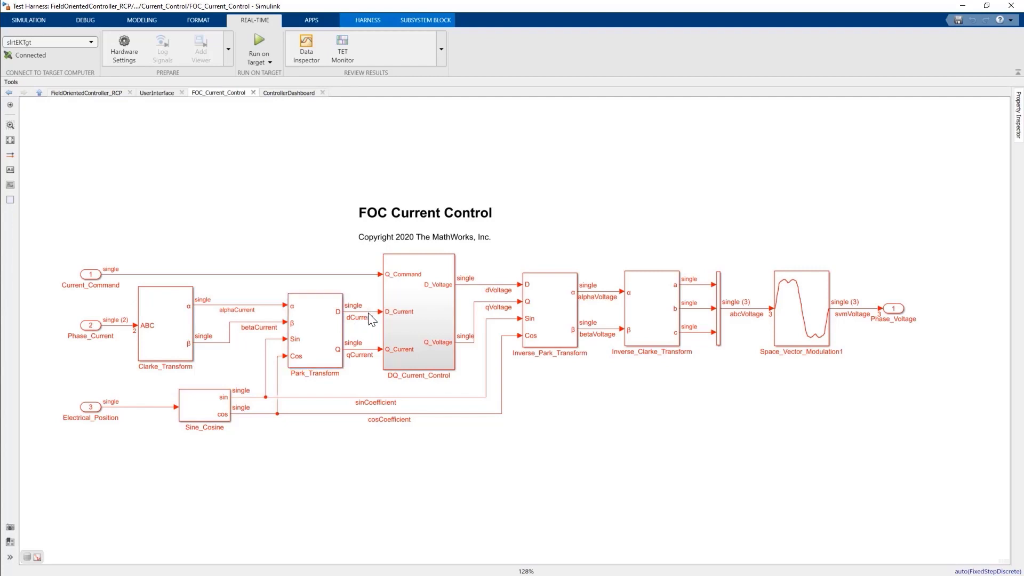
{"action": "left_click", "coordinate": [363, 354]}
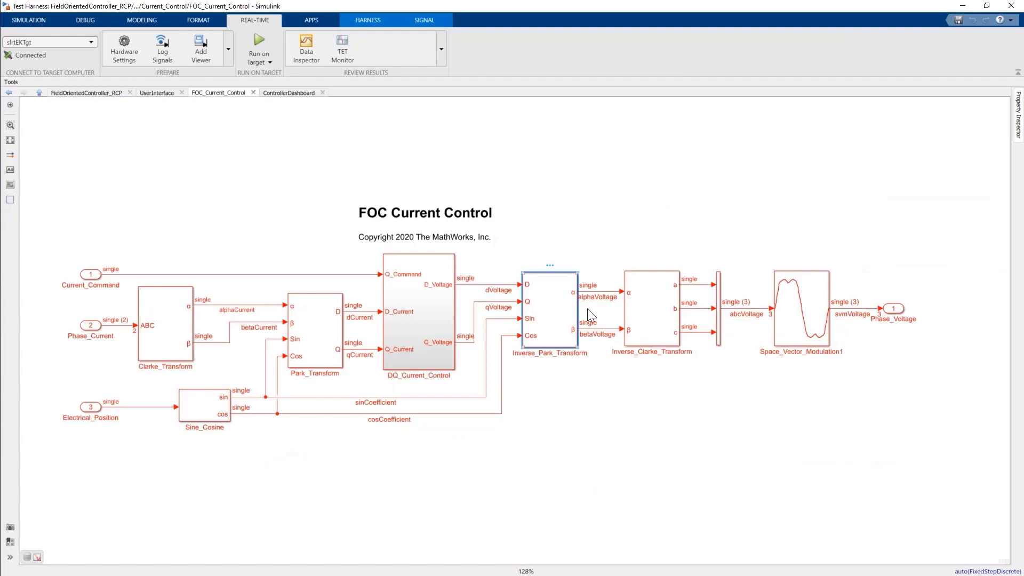
Point out Inverse_Clarke_Transform and Space_Vector_Modulation1, then go back up to Controller_Modes.
{"action": "left_click", "coordinate": [658, 316]}
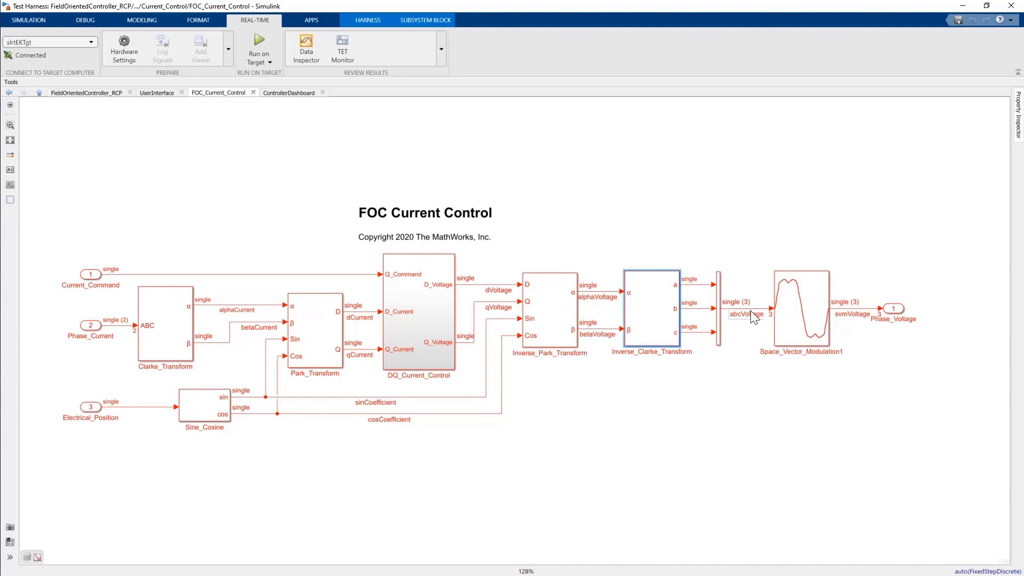
{"action": "left_click", "coordinate": [806, 324]}
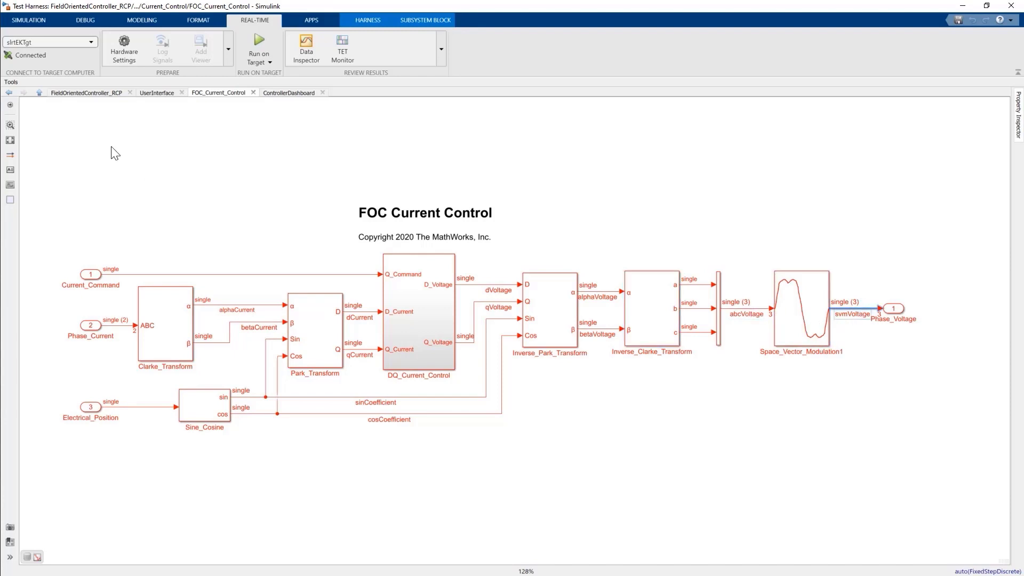
{"action": "left_click", "coordinate": [40, 94]}
{"action": "left_click", "coordinate": [40, 95]}
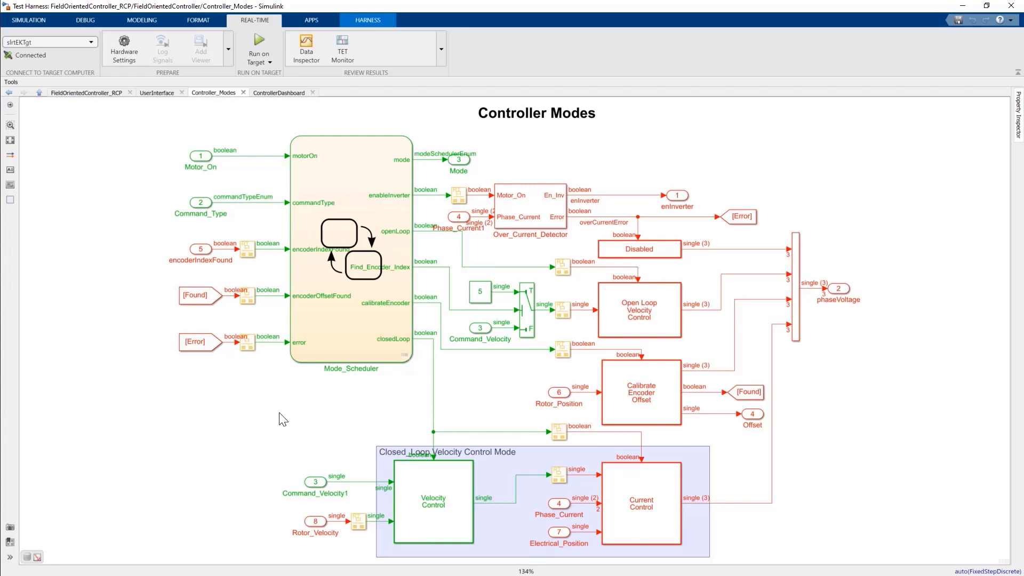
Point out Mode_Scheduler and Velocity Control, then enter bitstream speedgoat_IO397_50k_CI_02 in the Setup block.
{"action": "left_click_drag", "start_coordinate": [270, 130], "coordinate": [413, 376]}
{"action": "left_click", "coordinate": [460, 496]}
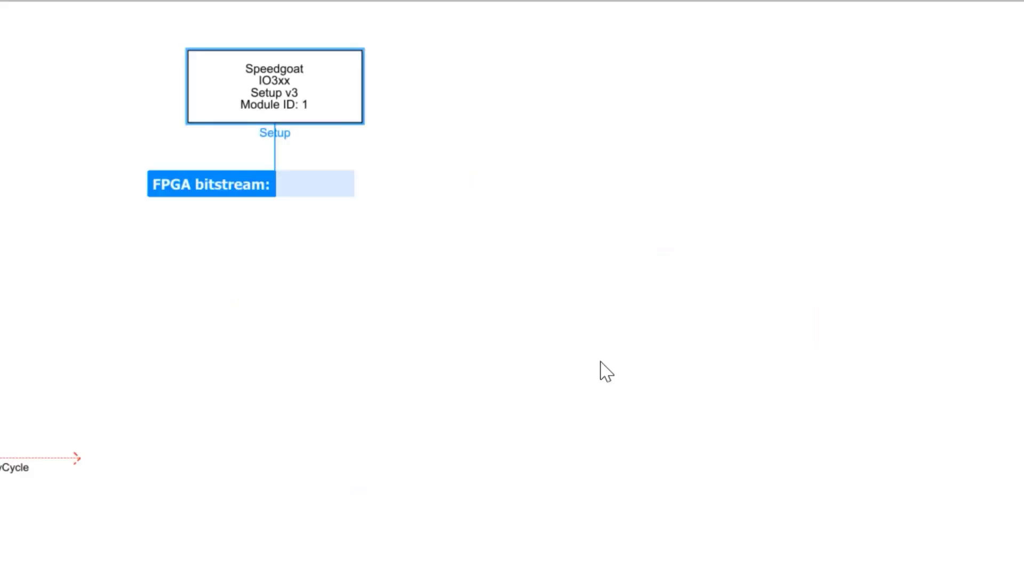
{"action": "type", "text": "speedgoat_IO3"}
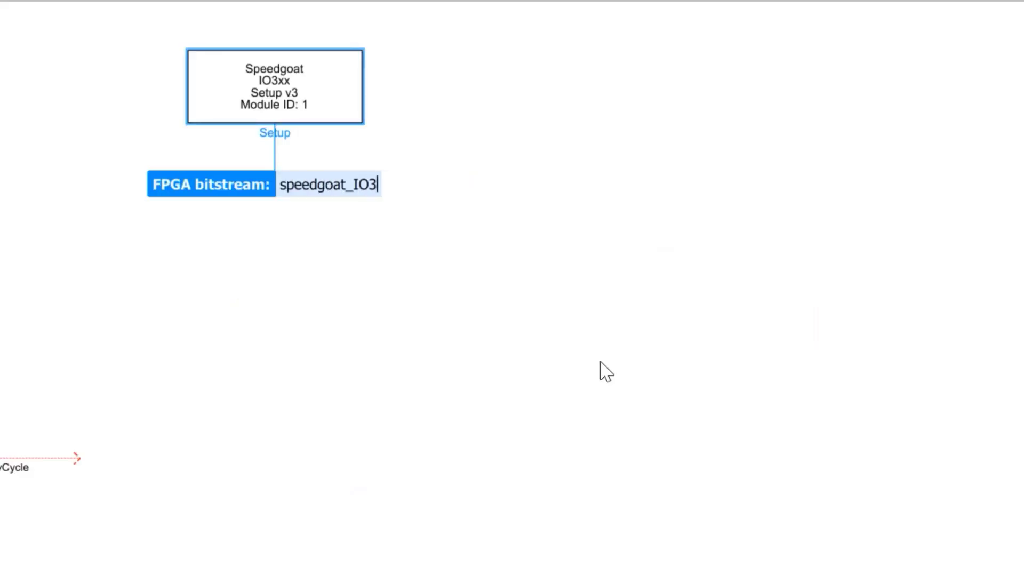
{"action": "type", "text": "97_50k_CI_02"}
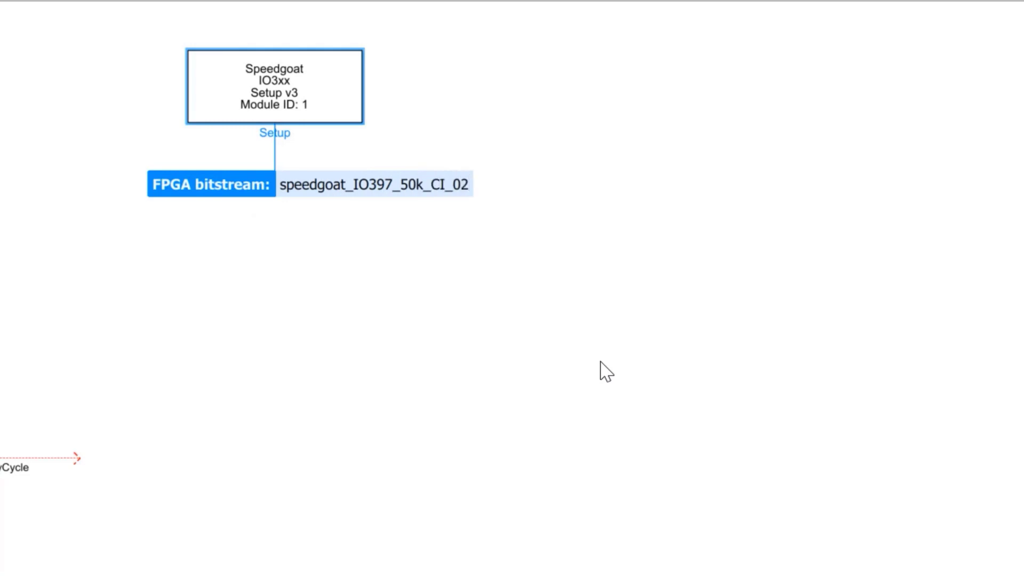
Commit the FPGA bitstream and set the Setup block's IO3xx I/O module to IO397-50k.
{"action": "key", "text": "Return"}
{"action": "double_click", "coordinate": [329, 105]}
{"action": "left_click", "coordinate": [528, 40]}
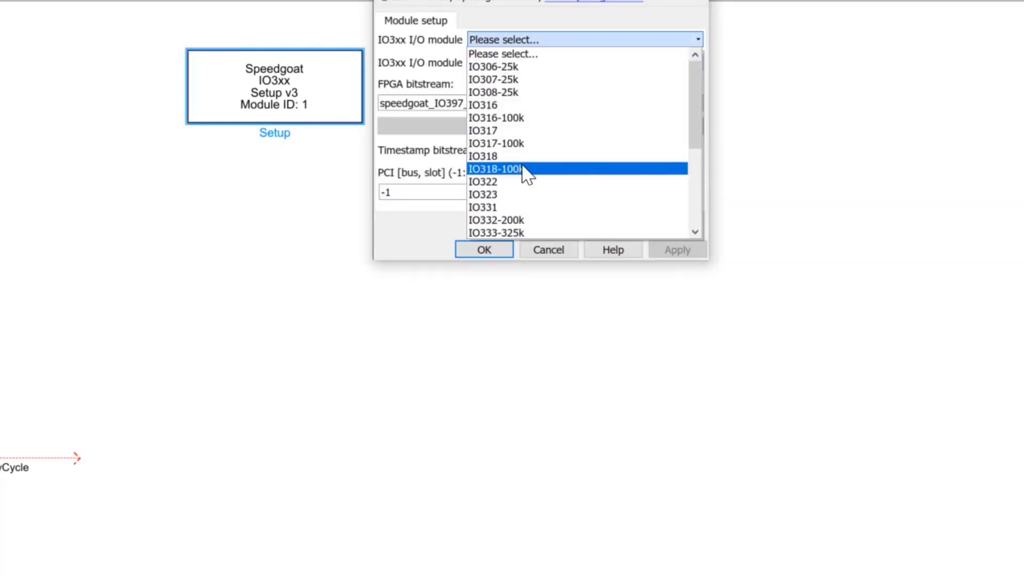
{"action": "scroll", "coordinate": [526, 176], "scroll_direction": "down", "scroll_amount": 4}
{"action": "left_click", "coordinate": [521, 182]}
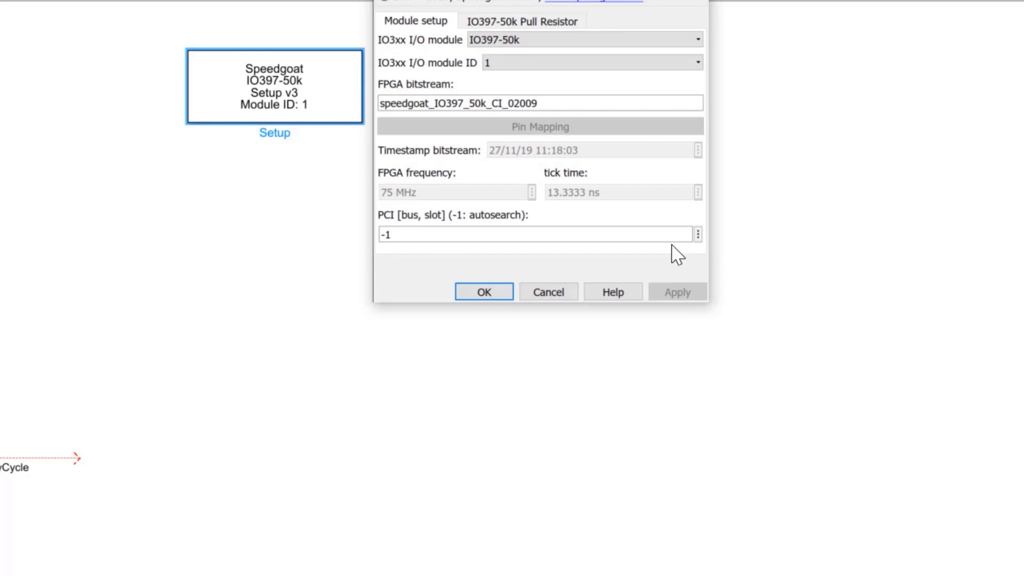
{"action": "left_click", "coordinate": [485, 292]}
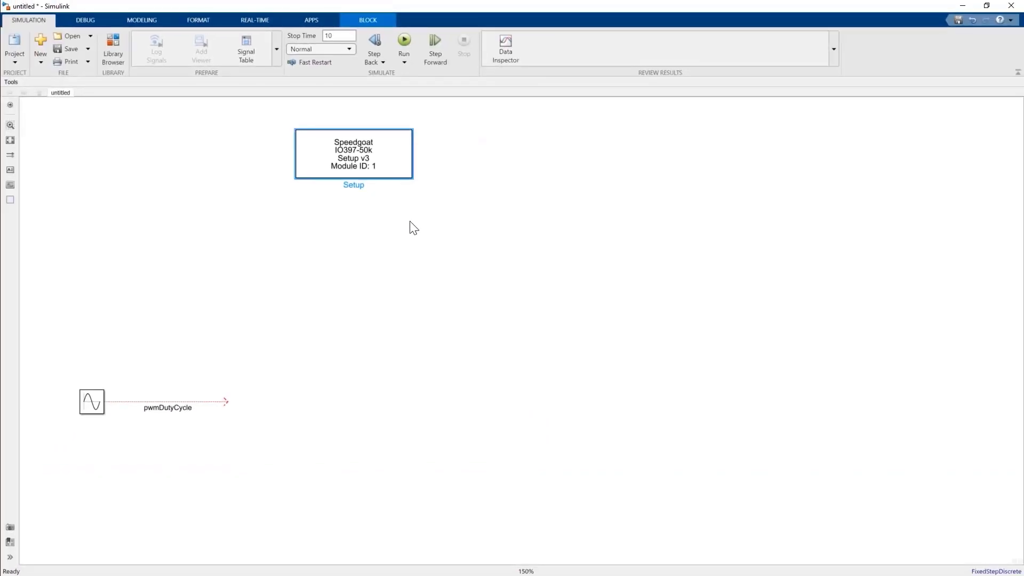
{"action": "key", "text": "alt+Tab"}
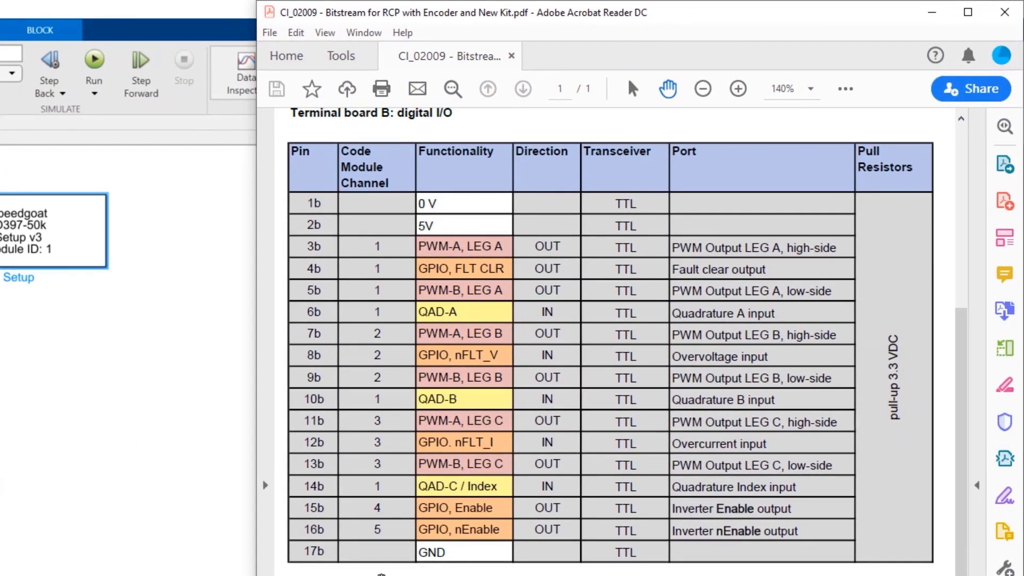
{"action": "left_click_drag", "start_coordinate": [373, 464], "coordinate": [539, 467]}
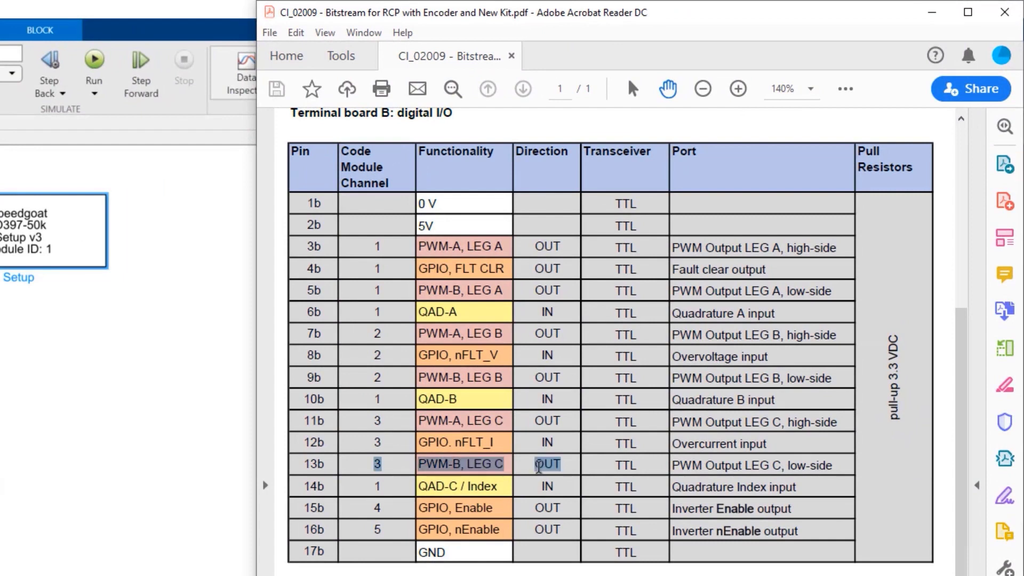
{"action": "left_click", "coordinate": [366, 531]}
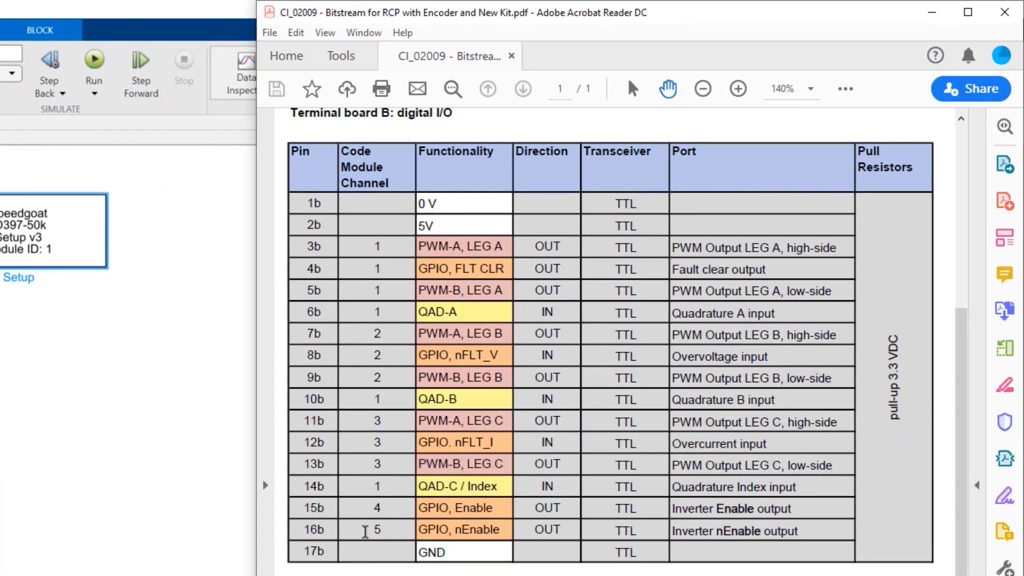
{"action": "left_click_drag", "start_coordinate": [366, 531], "coordinate": [499, 531]}
{"action": "left_click", "coordinate": [509, 530]}
{"action": "left_click_drag", "start_coordinate": [370, 486], "coordinate": [614, 491]}
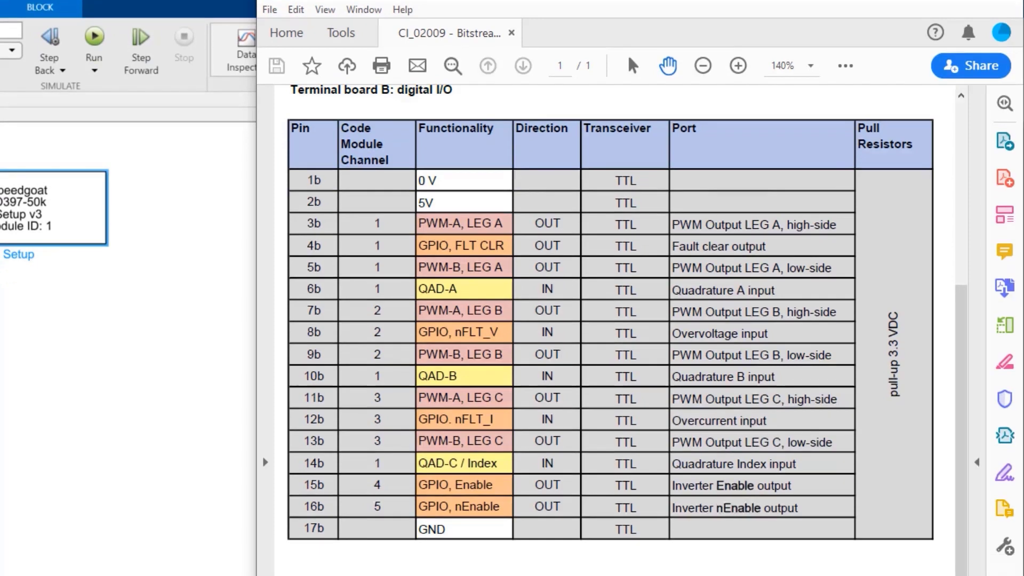
{"action": "left_click_drag", "start_coordinate": [515, 372], "coordinate": [614, 524]}
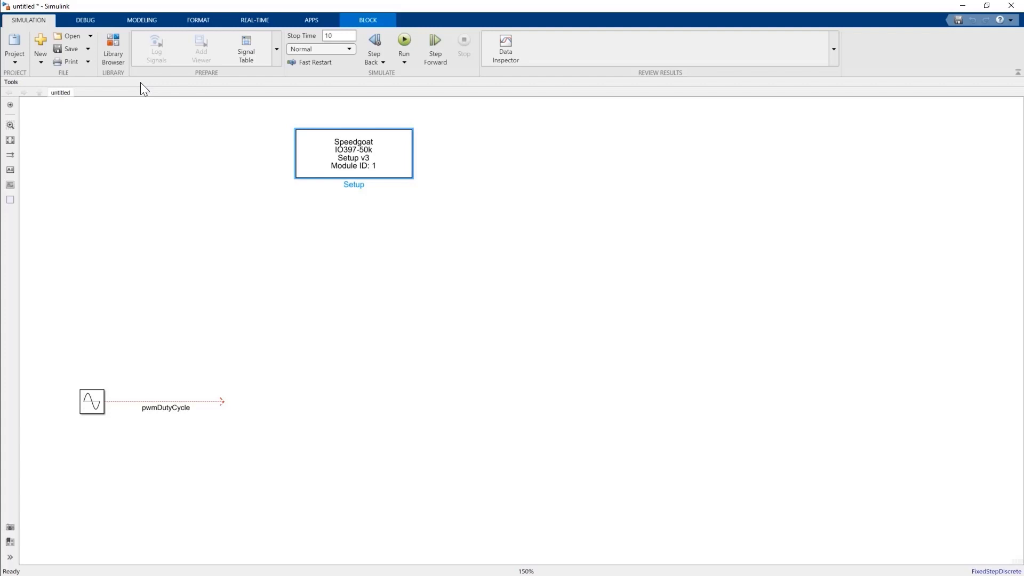
Add an IO3xx PWM Generation block fed by pwmDutyCycle and set its channels to [1 2 3].
{"action": "left_click", "coordinate": [473, 423]}
{"action": "left_click_drag", "start_coordinate": [840, 198], "coordinate": [340, 435]}
{"action": "double_click", "coordinate": [339, 434]}
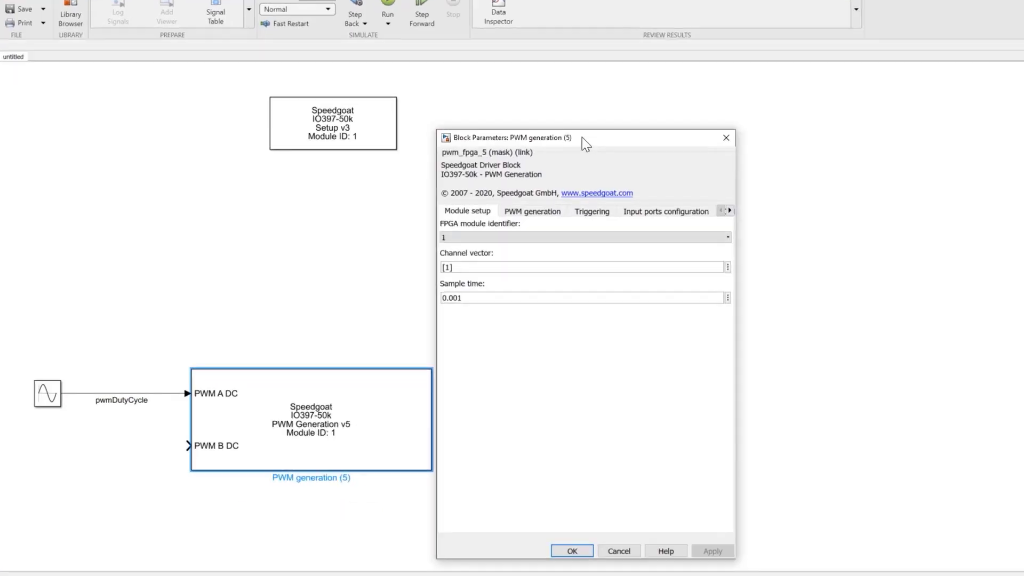
{"action": "left_click", "coordinate": [483, 288]}
{"action": "type", "text": "2 3"}
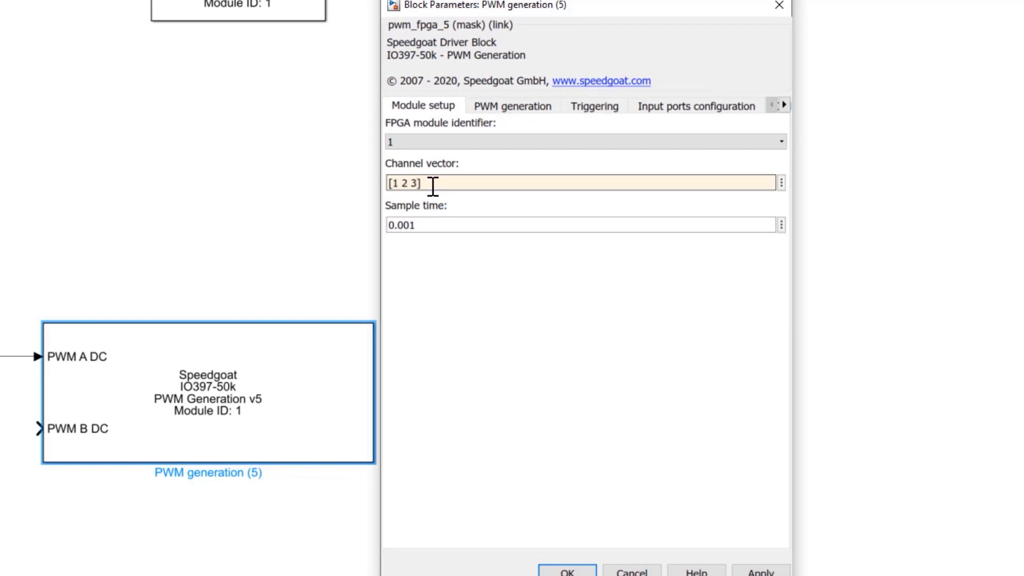
Use a symmetric PWM pattern, PWM B complementing A, a pasted initial period, and triggers at each period start.
{"action": "left_click", "coordinate": [510, 107]}
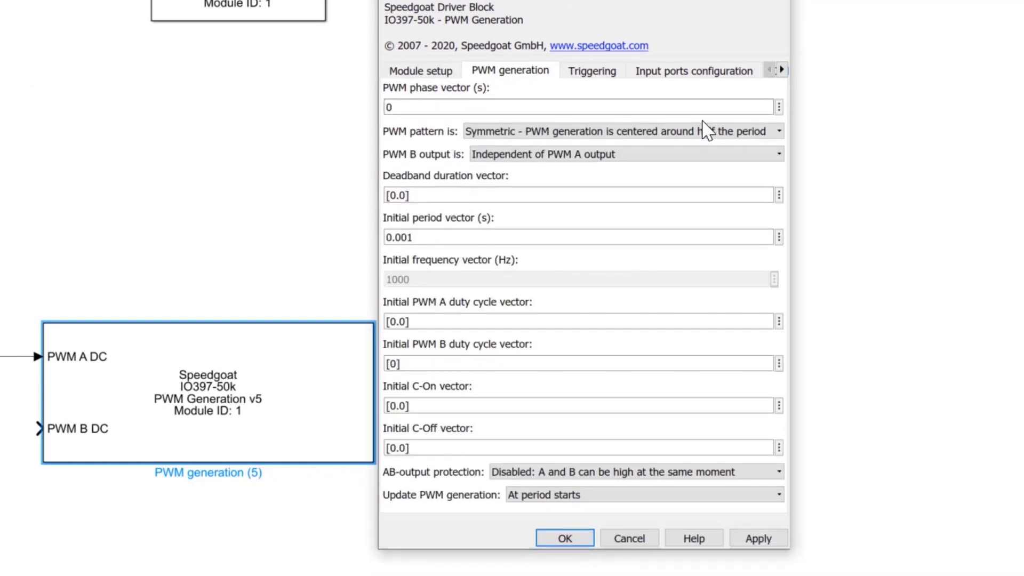
{"action": "left_click", "coordinate": [701, 131]}
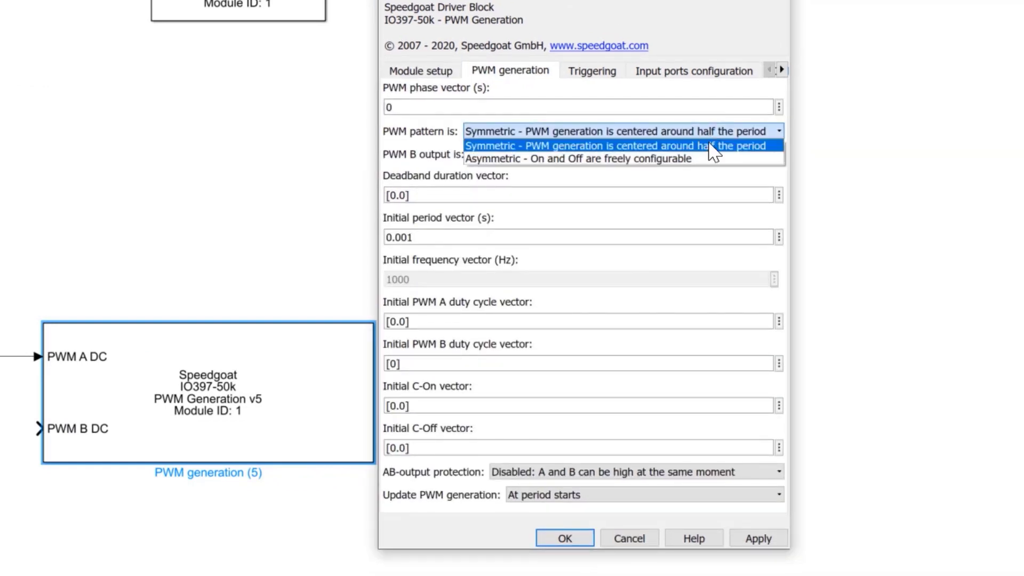
{"action": "left_click", "coordinate": [711, 145]}
{"action": "left_click", "coordinate": [645, 156]}
{"action": "left_click", "coordinate": [697, 167]}
{"action": "double_click", "coordinate": [452, 242]}
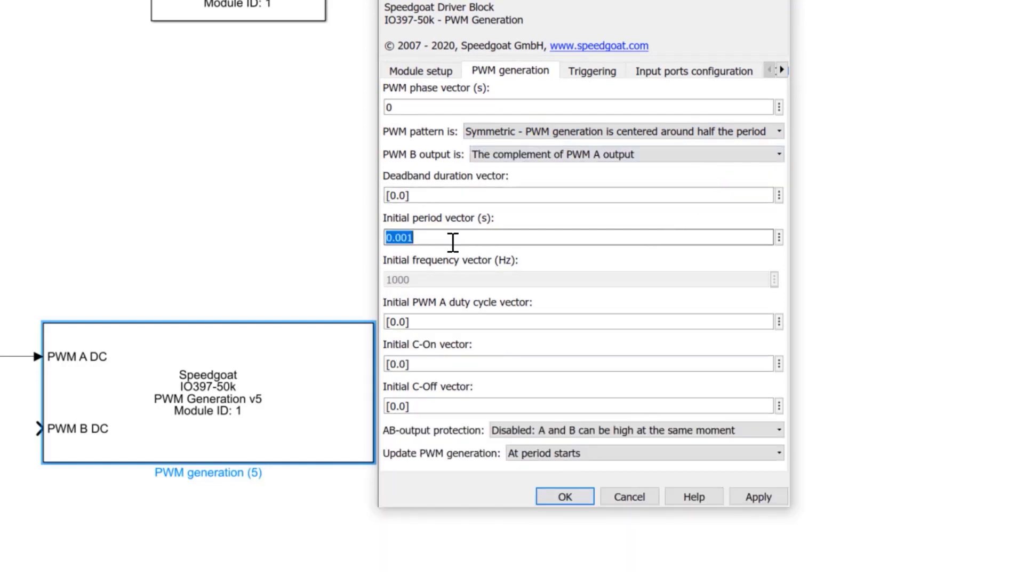
{"action": "type", "text": "4.900000000000000e-05"}
{"action": "left_click", "coordinate": [592, 71]}
{"action": "left_click", "coordinate": [388, 131]}
{"action": "left_click", "coordinate": [759, 497]}
Set the PWM block's sample time to 5e-5, apply, and close its parameters.
{"action": "left_click", "coordinate": [710, 71]}
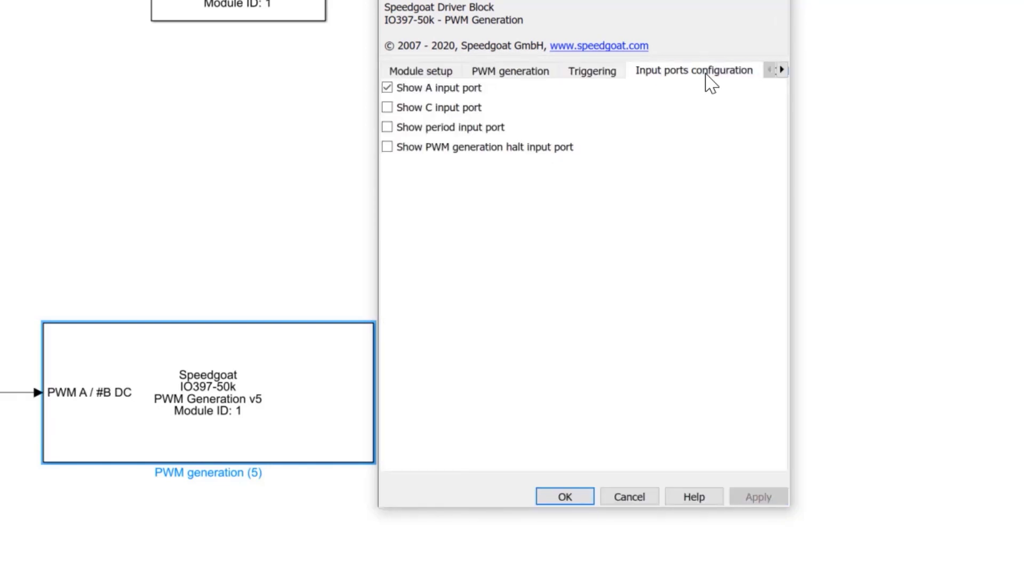
{"action": "left_click", "coordinate": [421, 71]}
{"action": "double_click", "coordinate": [449, 190]}
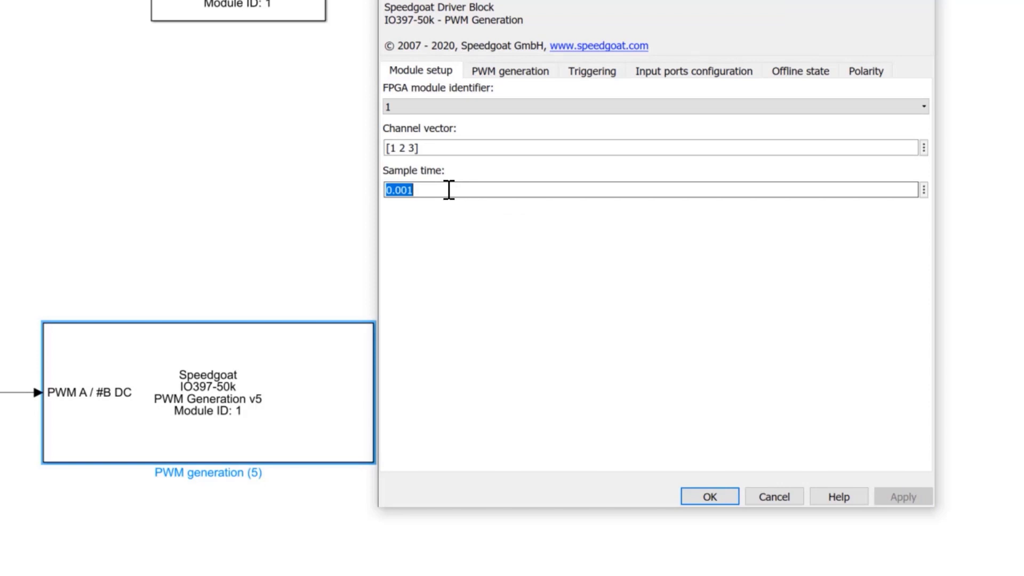
{"action": "type", "text": "5e-5"}
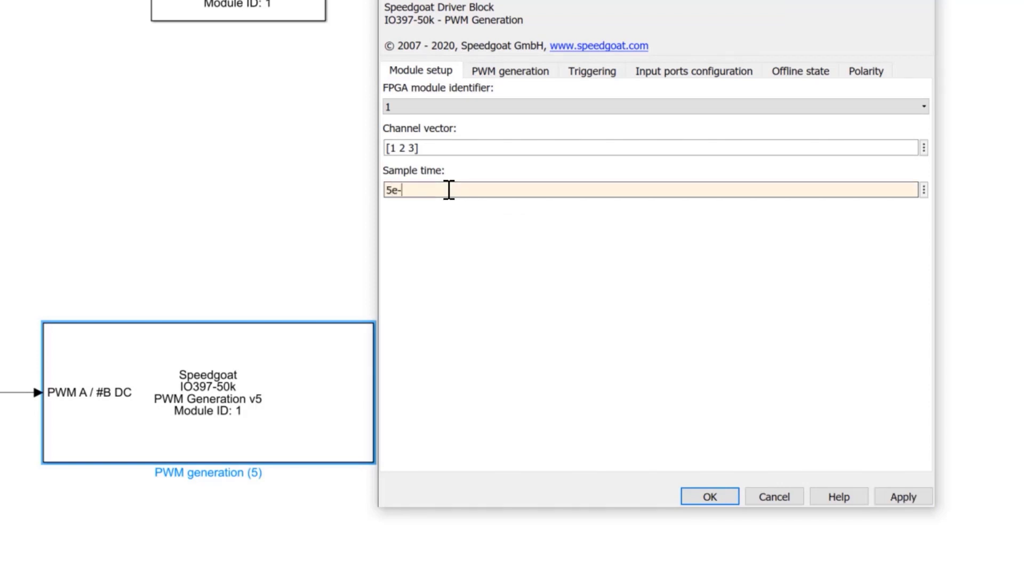
{"action": "left_click", "coordinate": [903, 497]}
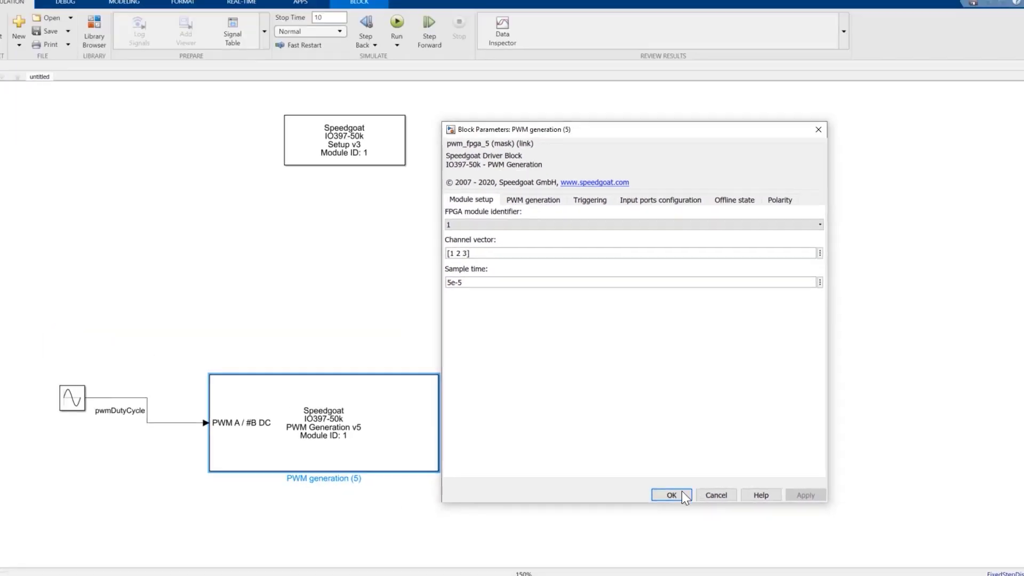
{"action": "left_click", "coordinate": [709, 497]}
{"action": "left_click", "coordinate": [88, 427]}
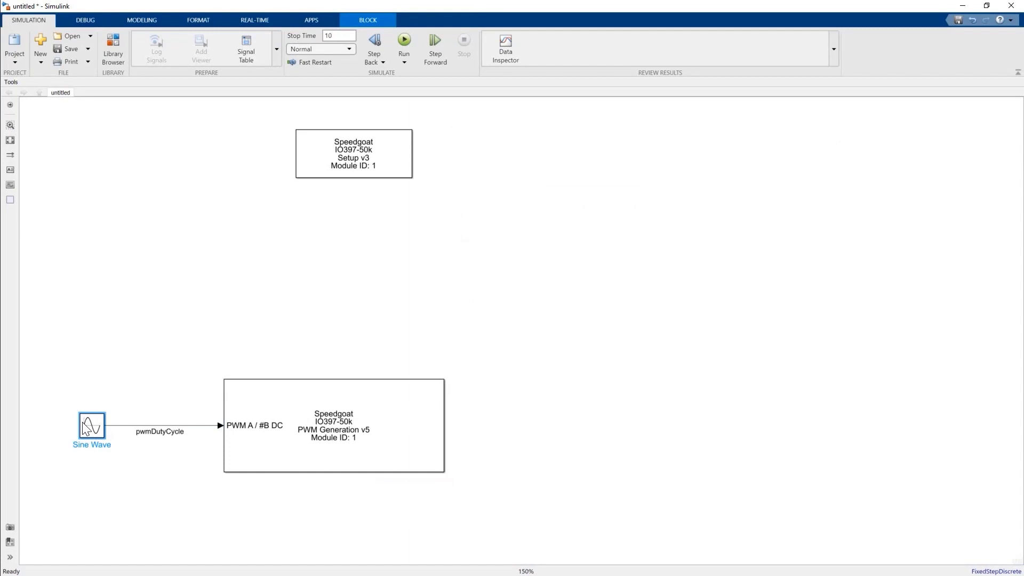
Add a Digital output block from the Library Browser to the model.
{"action": "left_click", "coordinate": [113, 50]}
{"action": "left_click", "coordinate": [522, 356]}
{"action": "left_click_drag", "start_coordinate": [758, 179], "coordinate": [426, 274]}
{"action": "double_click", "coordinate": [373, 262]}
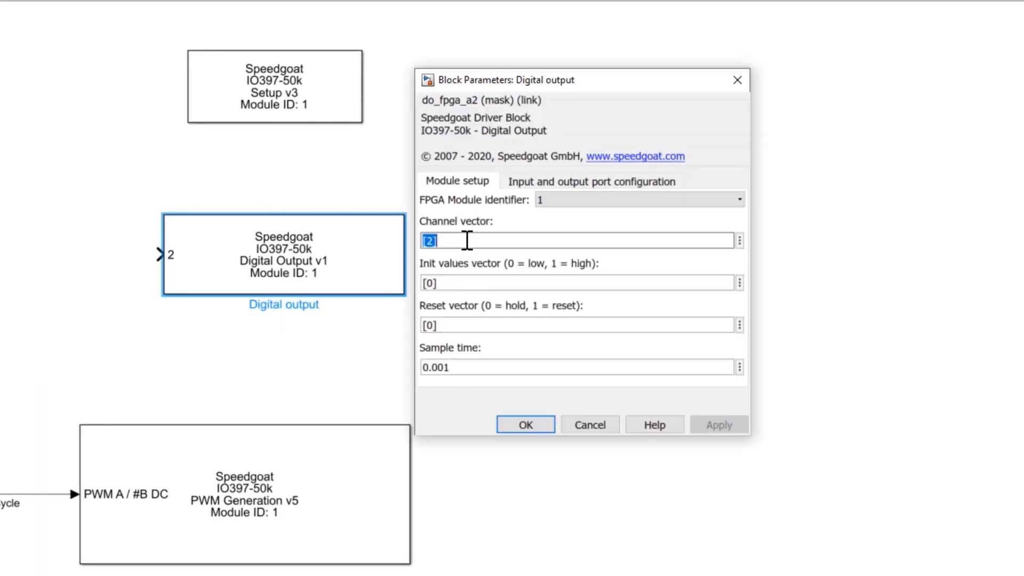
Set the Digital output to channels [4 5], initial values [0 1] and reset values [1 1].
{"action": "key", "text": "BackSpace"}
{"action": "type", "text": "4 5"}
{"action": "key", "text": "Tab"}
{"action": "type", "text": "[0 1]"}
{"action": "key", "text": "Tab"}
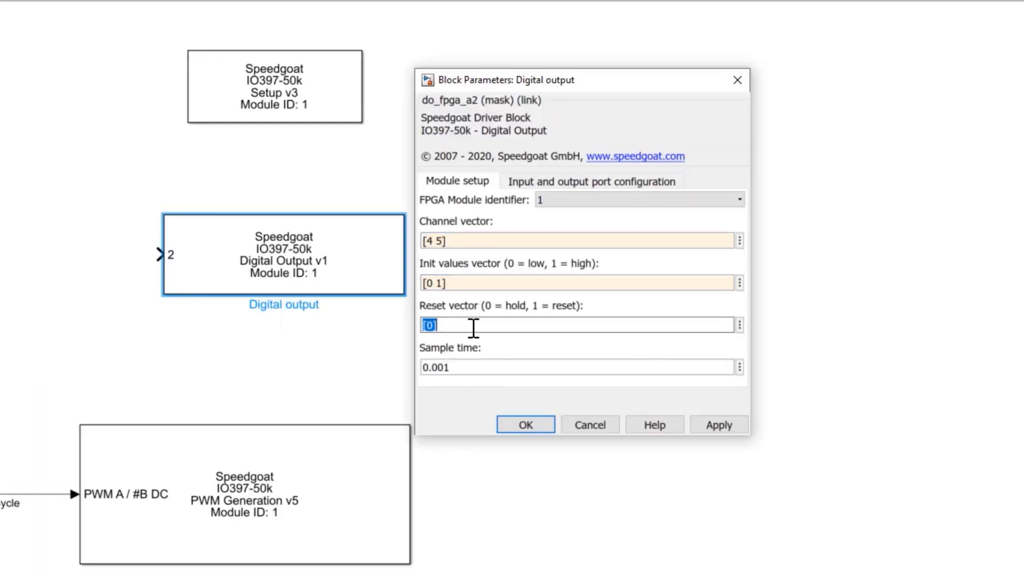
{"action": "type", "text": "[1 1]"}
{"action": "left_click", "coordinate": [718, 425]}
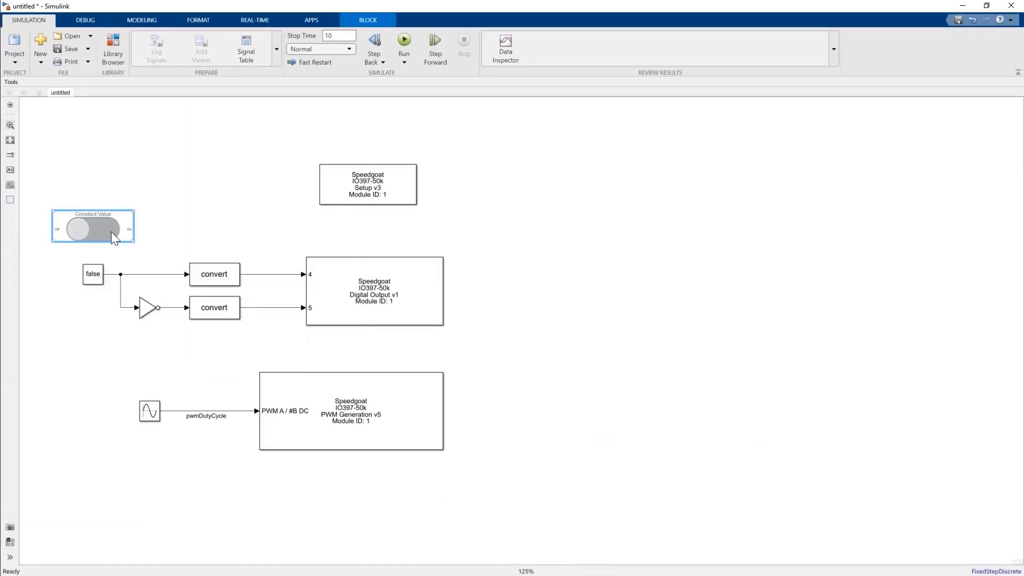
{"action": "left_click", "coordinate": [253, 21]}
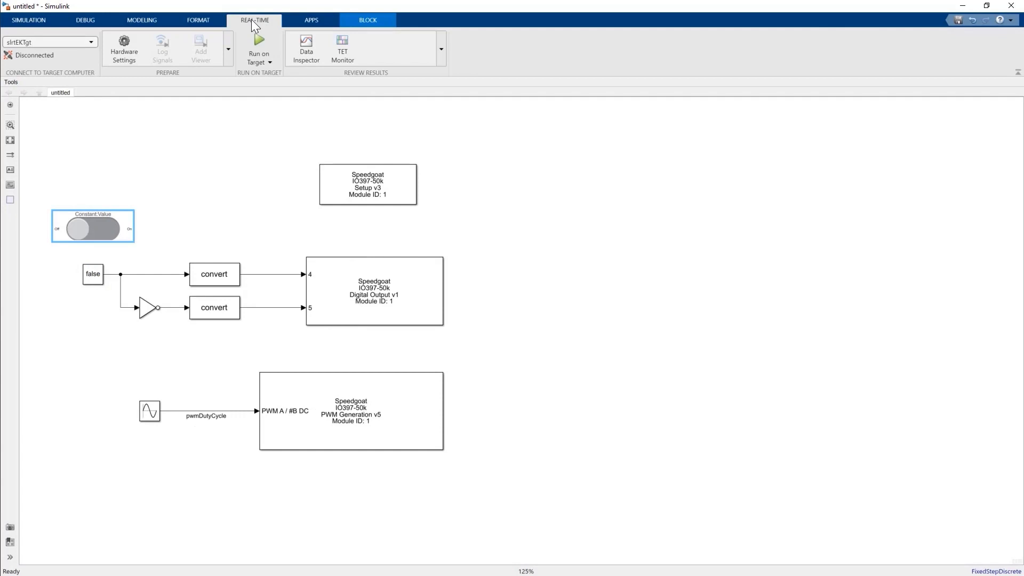
Connect to the Speedgoat target computer, run the model on it, then stop the application.
{"action": "left_click", "coordinate": [90, 41]}
{"action": "left_click", "coordinate": [30, 54]}
{"action": "left_click", "coordinate": [269, 63]}
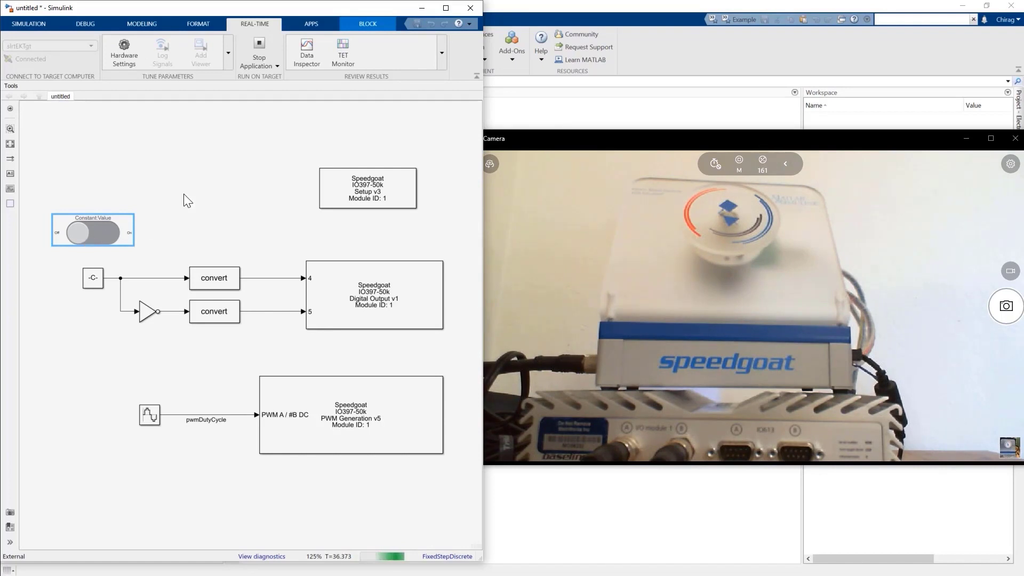
{"action": "left_click", "coordinate": [262, 45]}
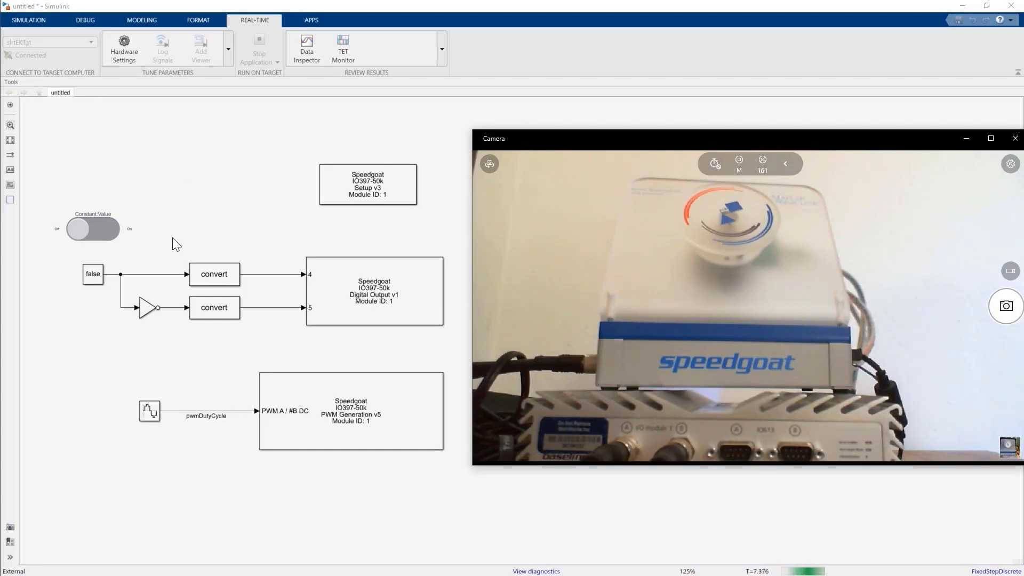
Shrink the Simulink window and turn the motor enable switch on.
{"action": "left_click_drag", "start_coordinate": [224, 7], "coordinate": [241, 8]}
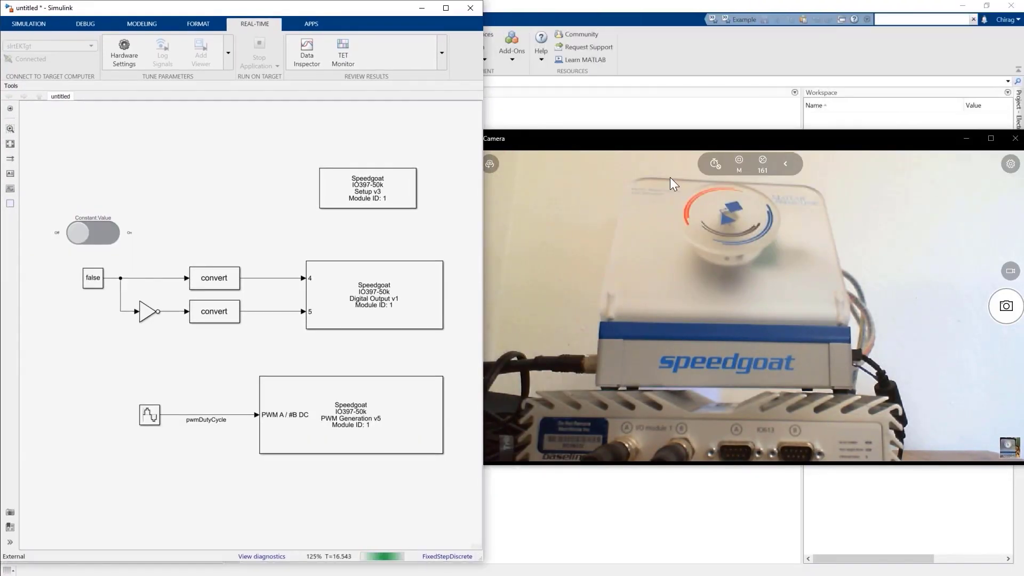
{"action": "left_click", "coordinate": [104, 233]}
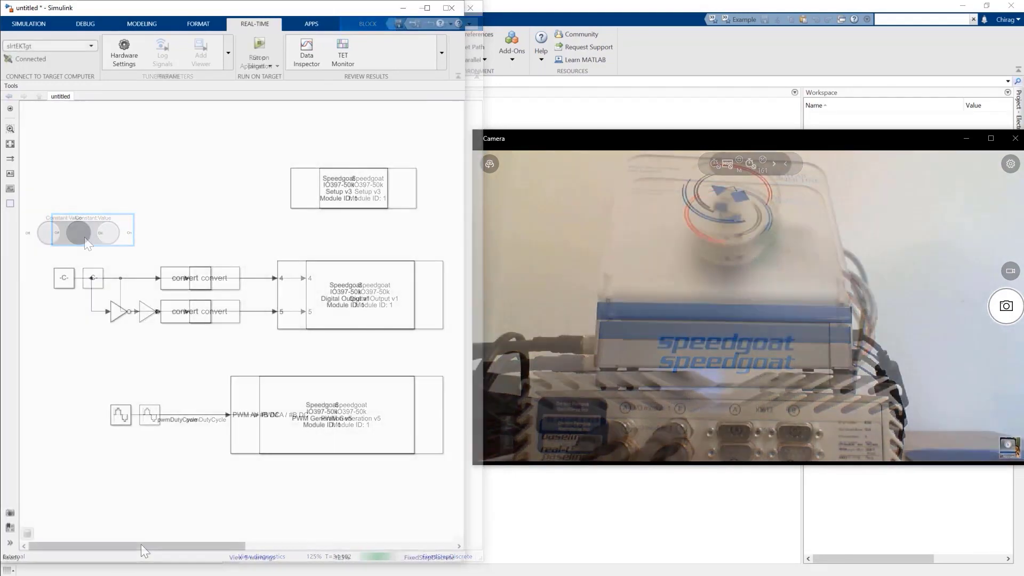
{"action": "left_click_drag", "start_coordinate": [141, 544], "coordinate": [350, 544]}
Point out the A/D read block, the QAD encoder block and the current conversion subsystem.
{"action": "left_click", "coordinate": [110, 303]}
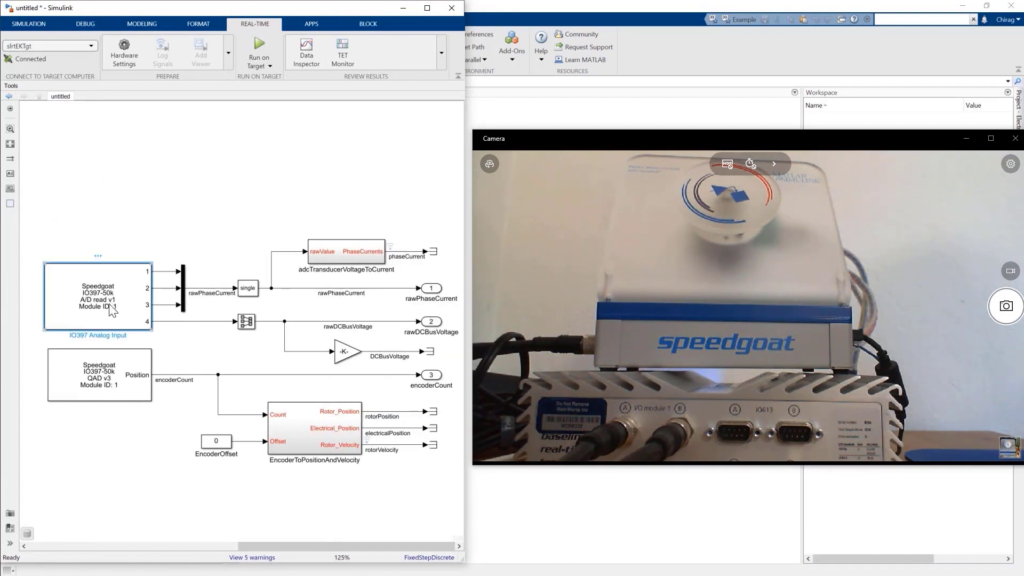
{"action": "left_click", "coordinate": [103, 385]}
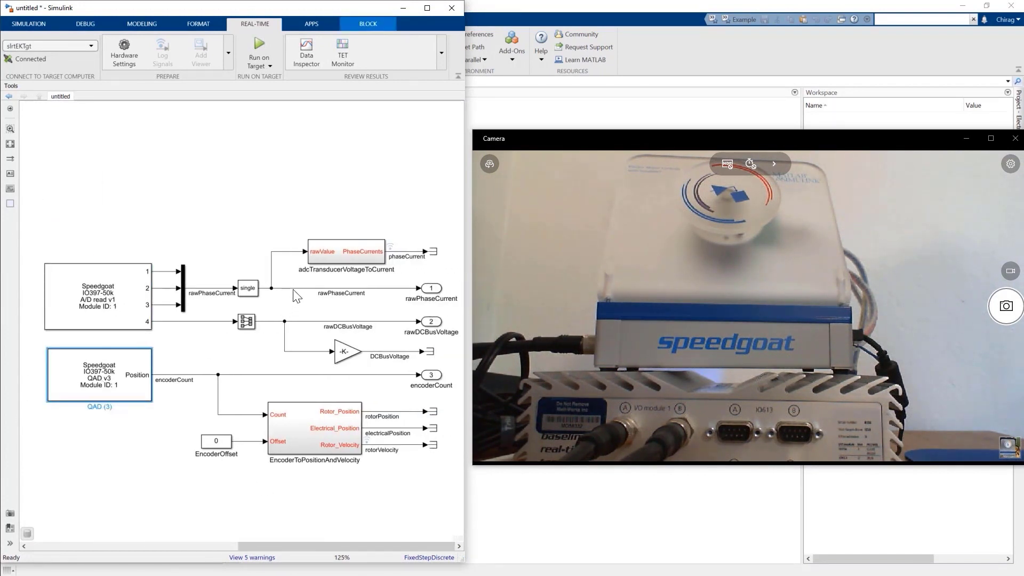
{"action": "left_click", "coordinate": [337, 258]}
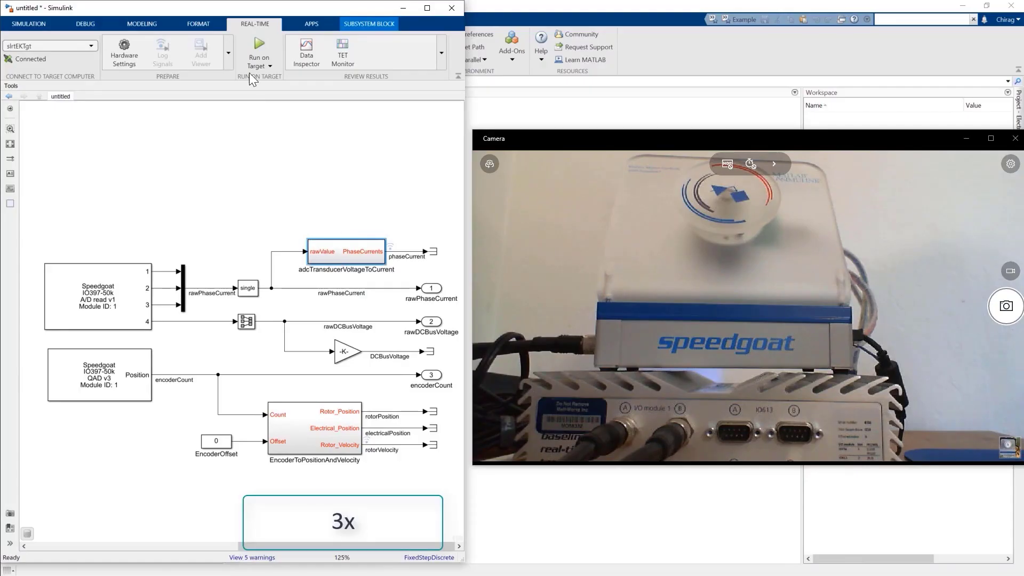
Run on the target again, plotting phase currents and rotor velocity in Data Inspector with the camera window below.
{"action": "left_click", "coordinate": [261, 47]}
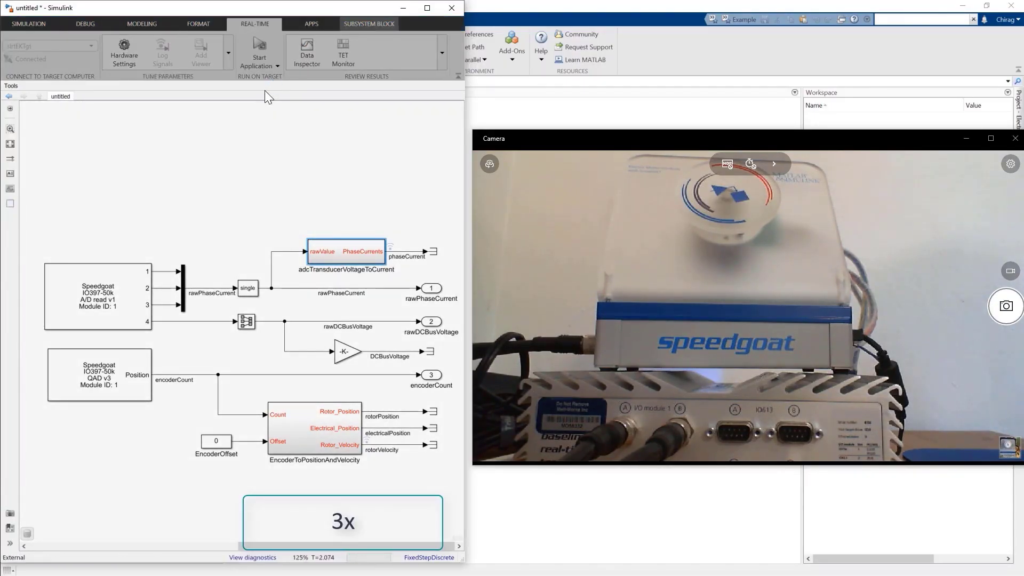
{"action": "left_click", "coordinate": [204, 545]}
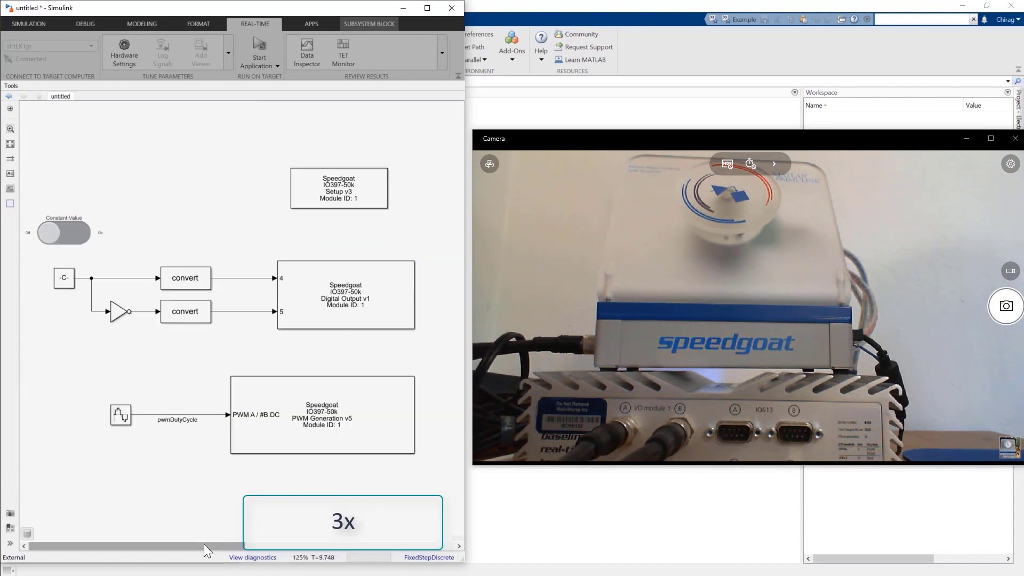
{"action": "left_click", "coordinate": [300, 54]}
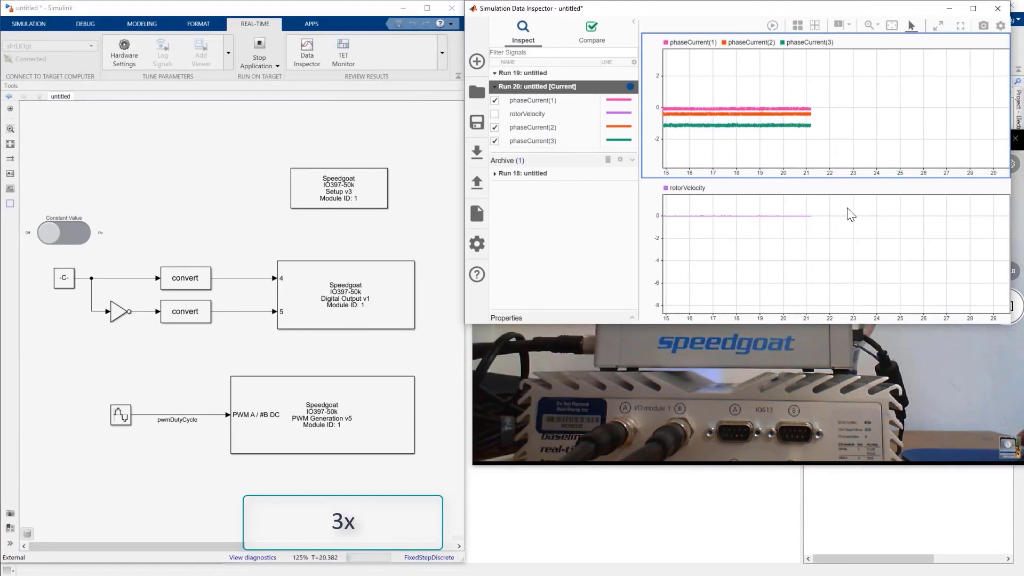
{"action": "left_click", "coordinate": [848, 342]}
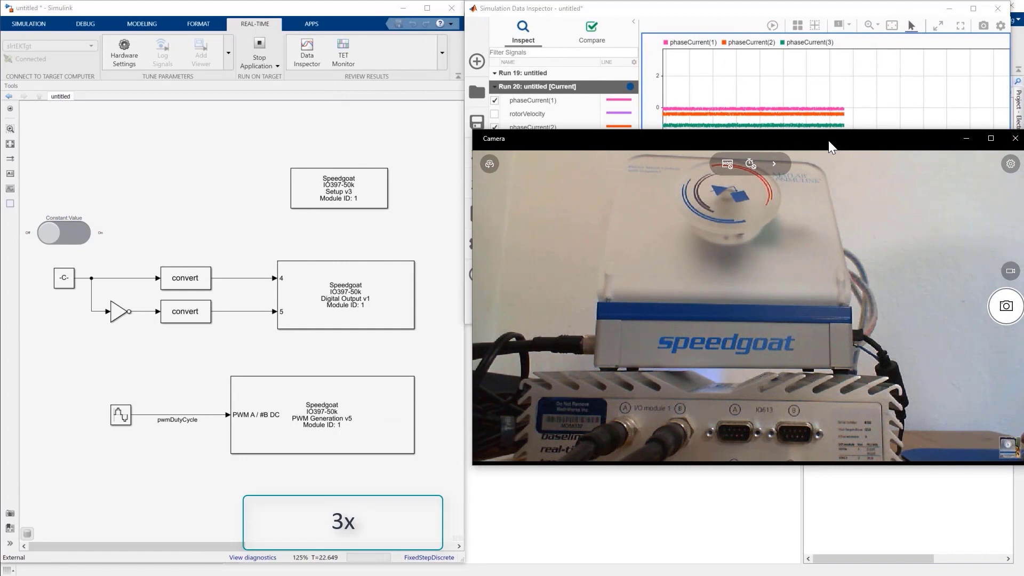
{"action": "left_click_drag", "start_coordinate": [828, 140], "coordinate": [819, 325]}
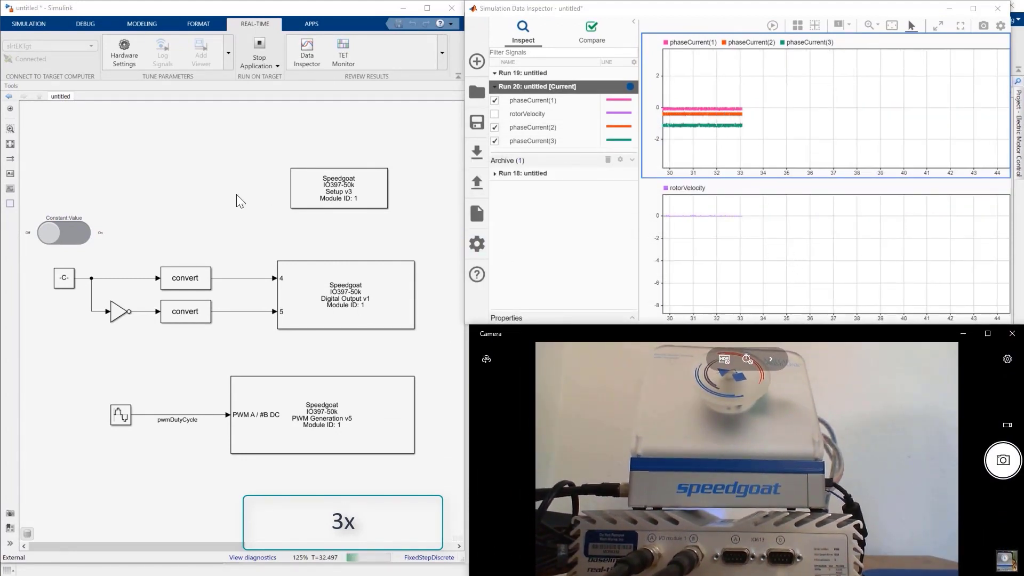
{"action": "scroll", "coordinate": [266, 277], "scroll_direction": "right", "scroll_amount": 5}
Set Bias_To_Remove in adcTransducerVoltageToCurrent to [0.0035, 0.025, 0.075] live, then return to the top-level model.
{"action": "double_click", "coordinate": [345, 255]}
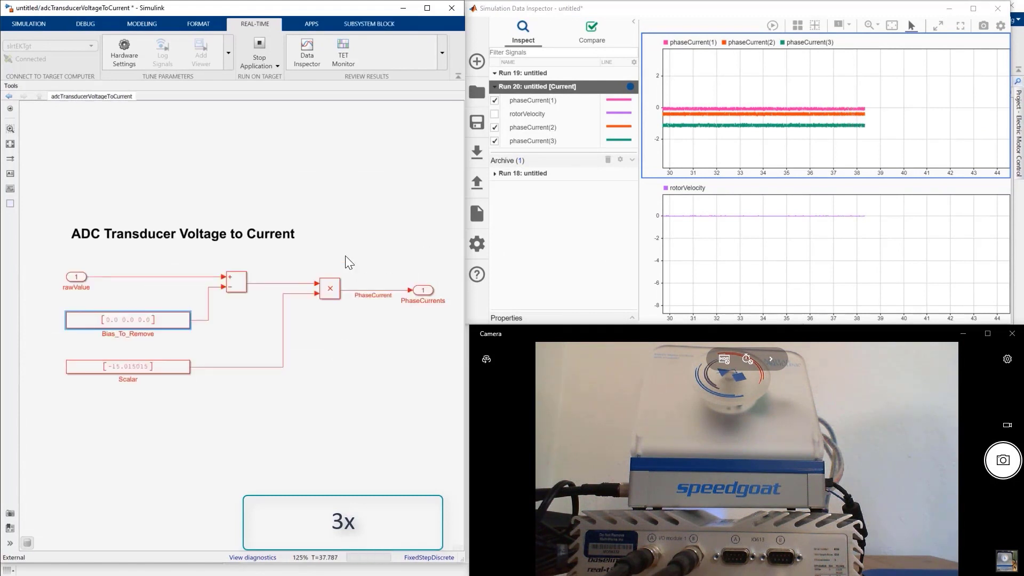
{"action": "double_click", "coordinate": [139, 321]}
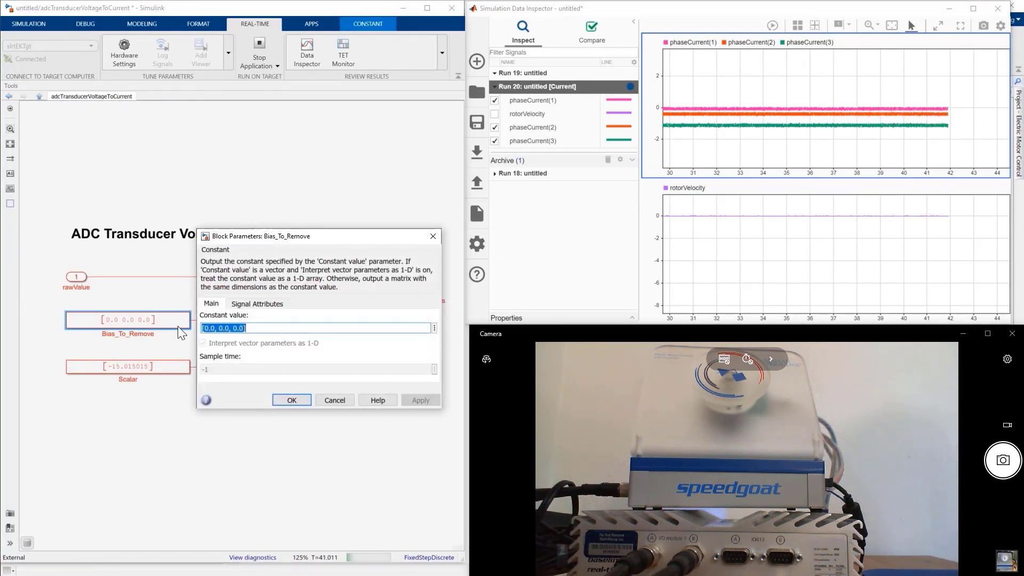
{"action": "type", "text": "[0.0035, 0.025, 0.075]"}
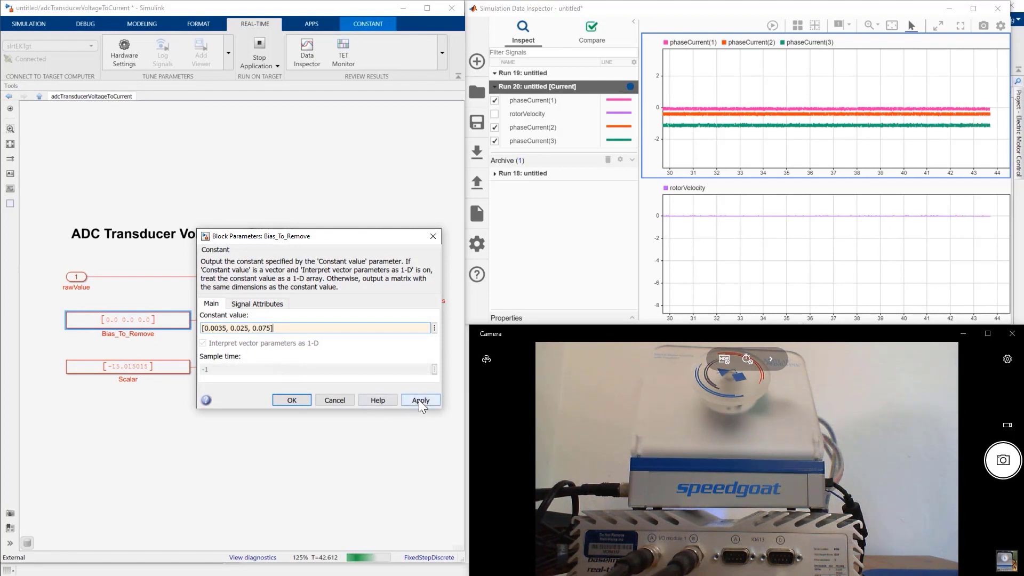
{"action": "left_click", "coordinate": [420, 400]}
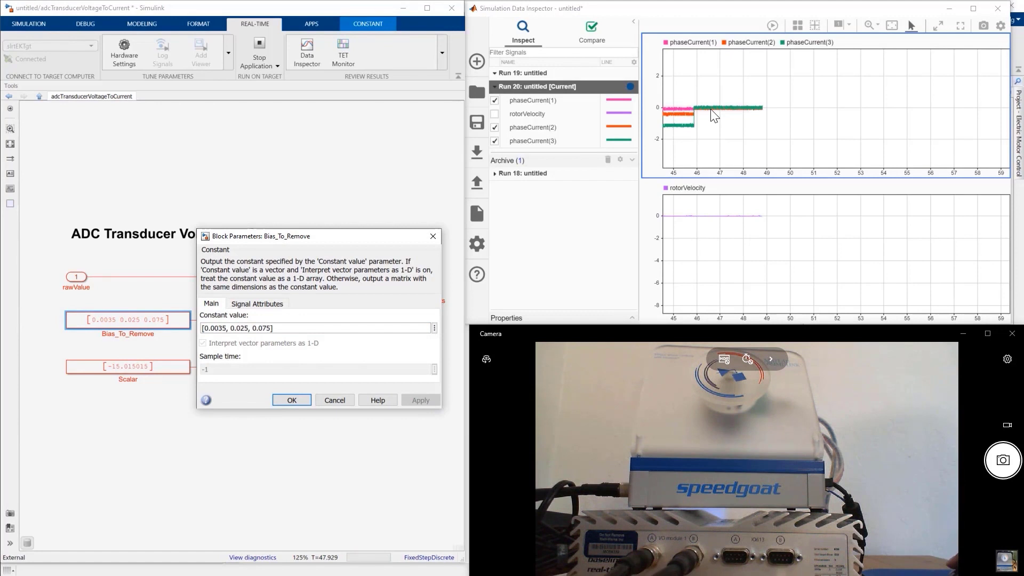
{"action": "left_click", "coordinate": [299, 401]}
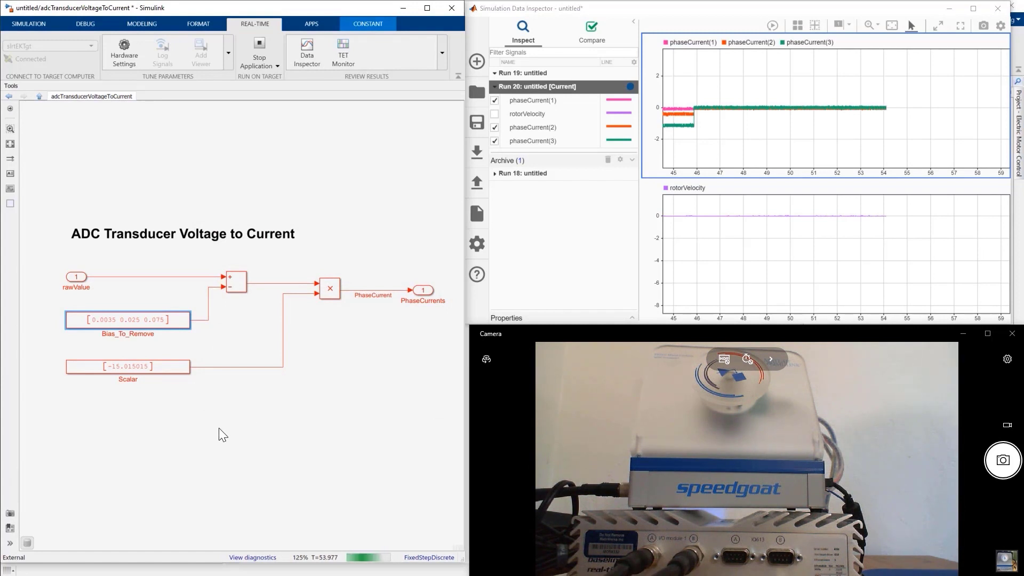
{"action": "left_click", "coordinate": [39, 95]}
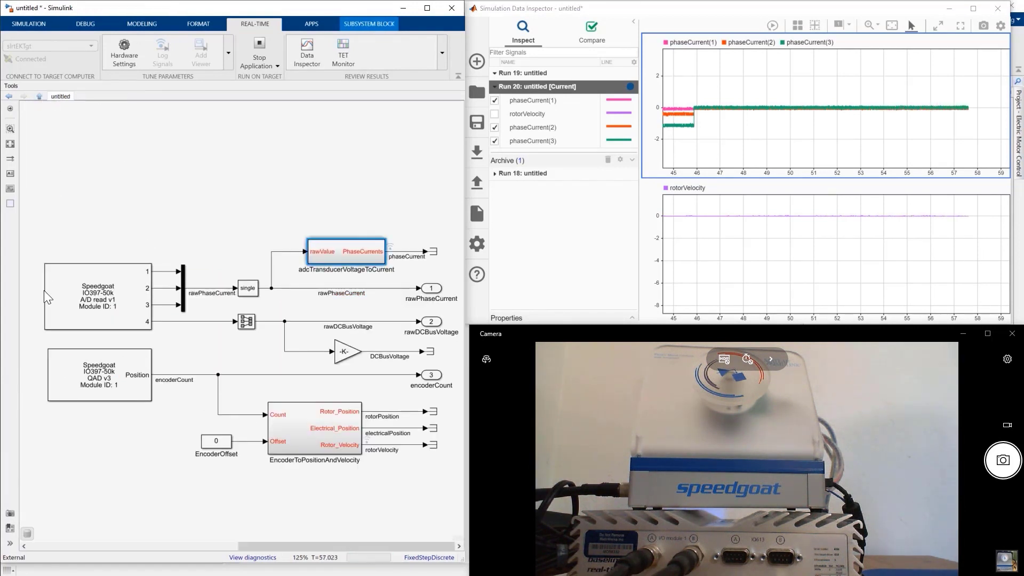
Turn the motor enable switch on, then off, and stop the running application.
{"action": "left_click", "coordinate": [177, 547]}
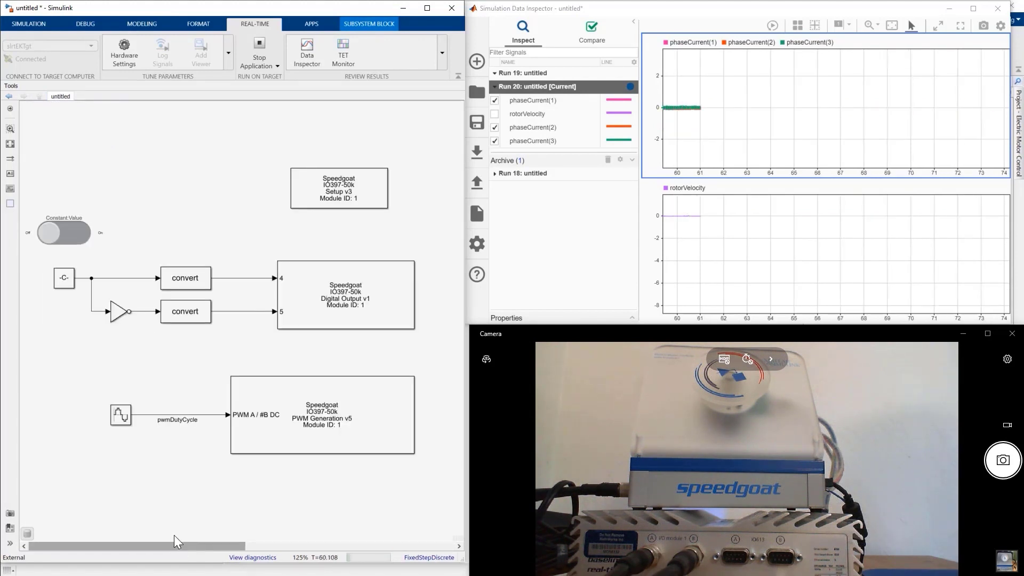
{"action": "left_click", "coordinate": [84, 239]}
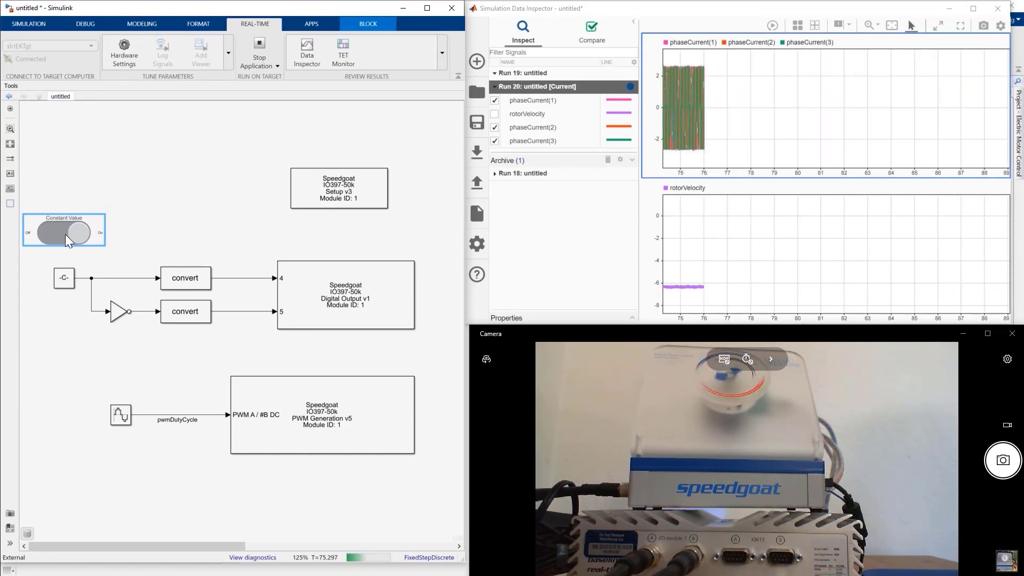
{"action": "left_click", "coordinate": [65, 235]}
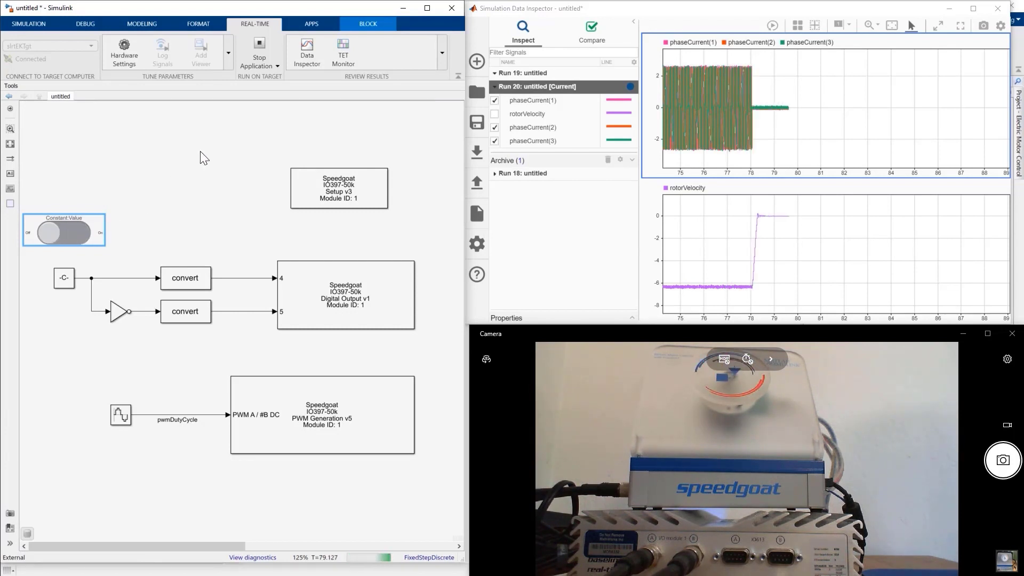
{"action": "left_click", "coordinate": [260, 47]}
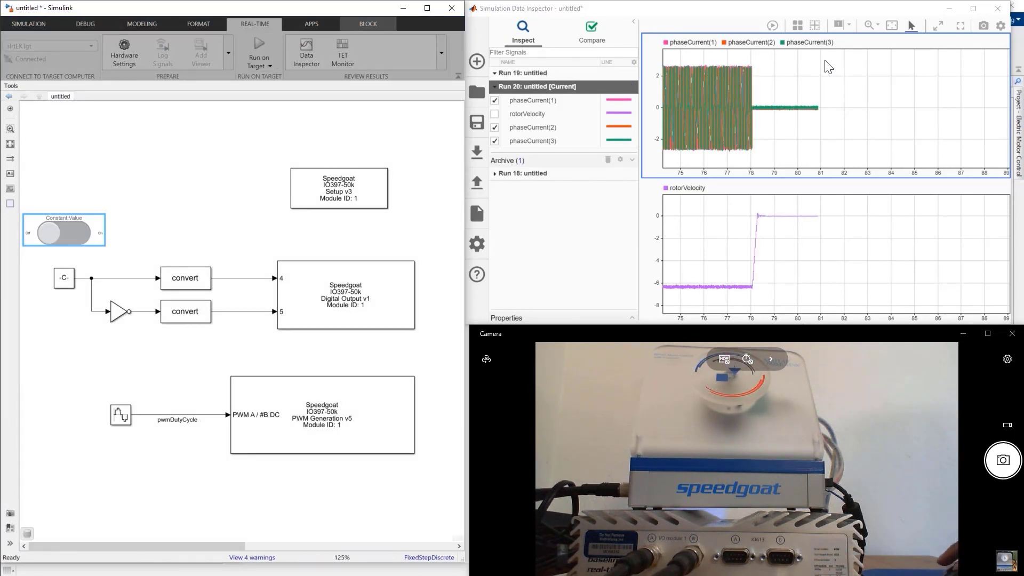
Zoom the Data Inspector time axis to the motor stop and read rotorVelocity about -6.5 at 77.996 s.
{"action": "left_click", "coordinate": [875, 25]}
{"action": "left_click", "coordinate": [886, 80]}
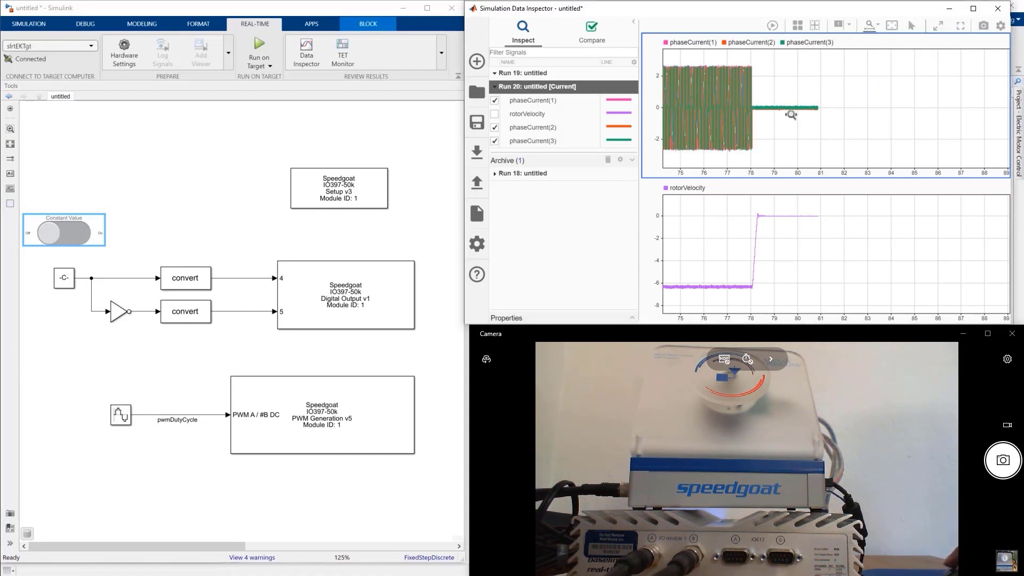
{"action": "left_click_drag", "start_coordinate": [768, 119], "coordinate": [727, 120]}
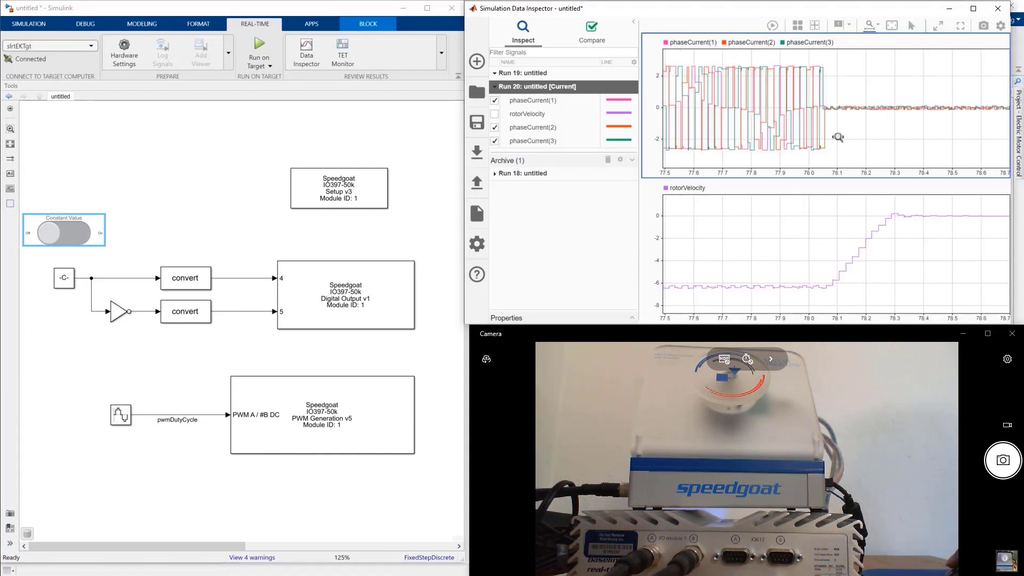
{"action": "left_click_drag", "start_coordinate": [852, 126], "coordinate": [782, 123]}
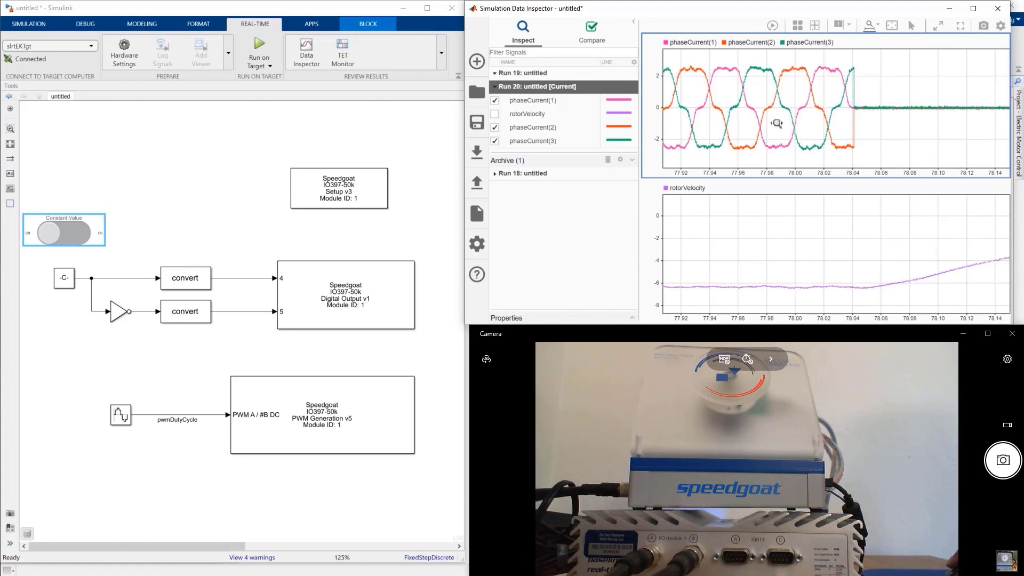
{"action": "left_click", "coordinate": [836, 27]}
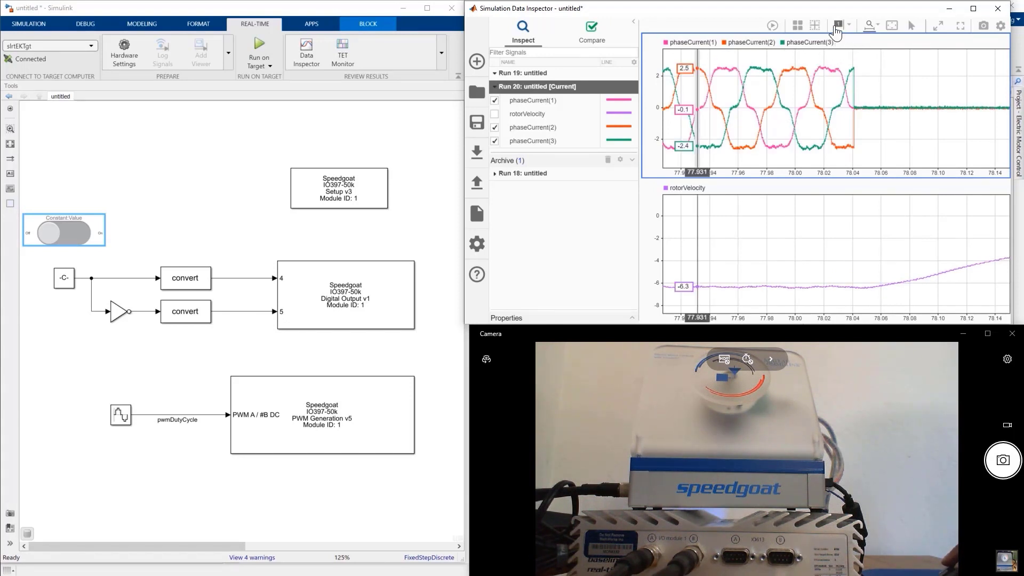
{"action": "left_click", "coordinate": [708, 241]}
{"action": "left_click_drag", "start_coordinate": [708, 240], "coordinate": [789, 239]}
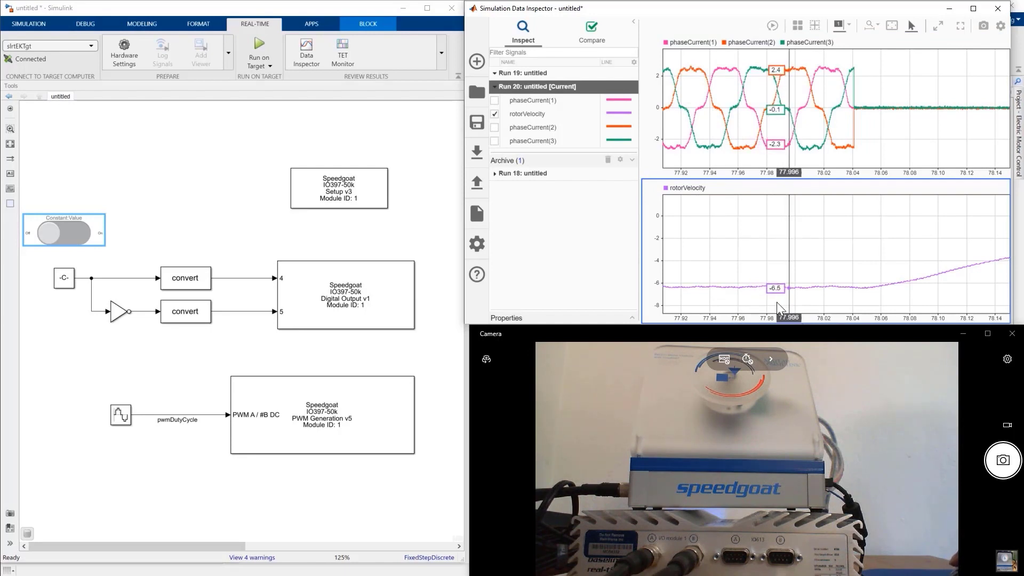
{"action": "mouse_move", "coordinate": [778, 296]}
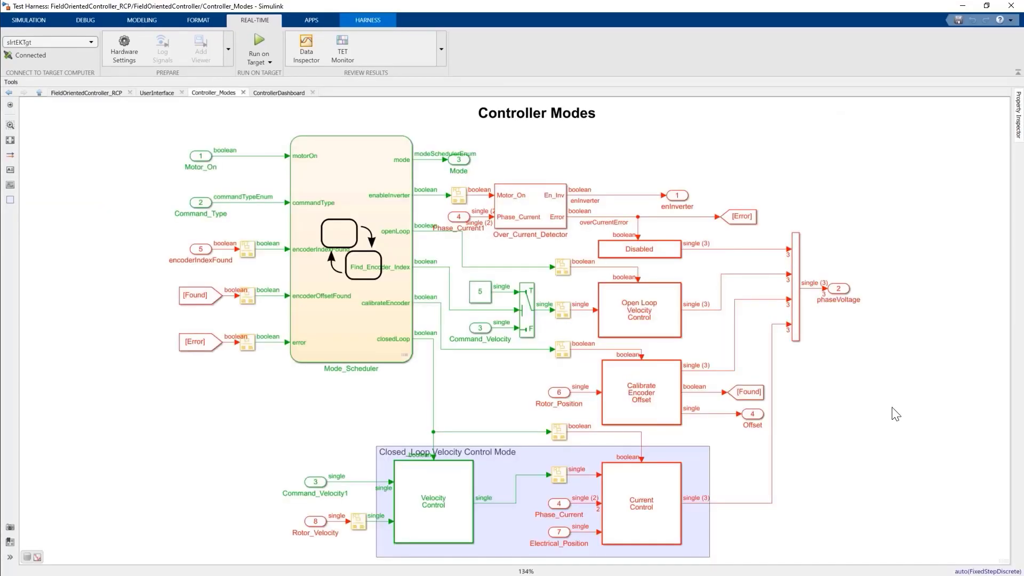
Go up to FieldOrientedController_RCP and open the Speedgoat hardware subsystem to view its I/O blocks.
{"action": "left_click", "coordinate": [36, 93]}
{"action": "left_click", "coordinate": [36, 92]}
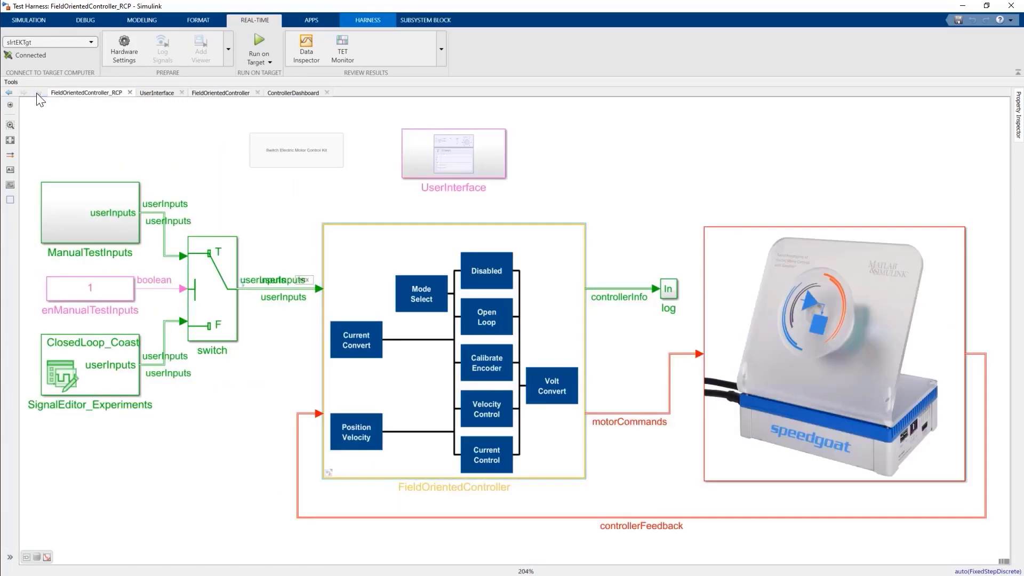
{"action": "left_click", "coordinate": [773, 325]}
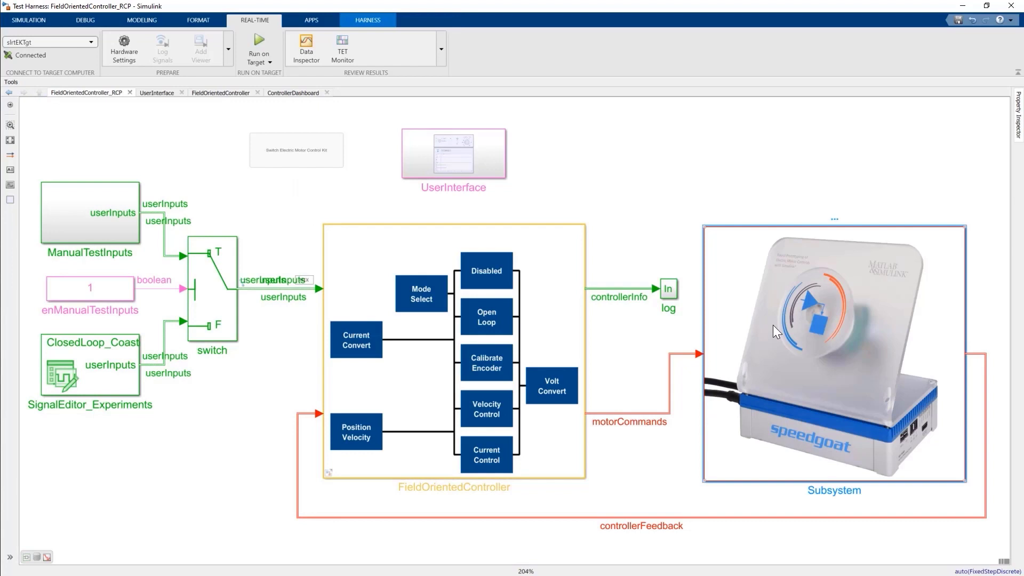
{"action": "double_click", "coordinate": [773, 325]}
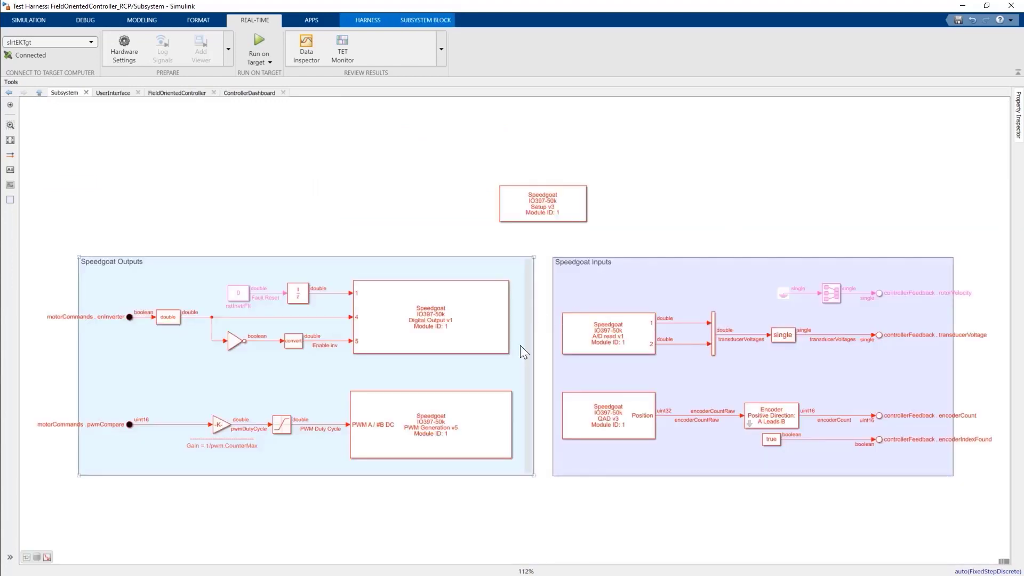
{"action": "left_click", "coordinate": [539, 506]}
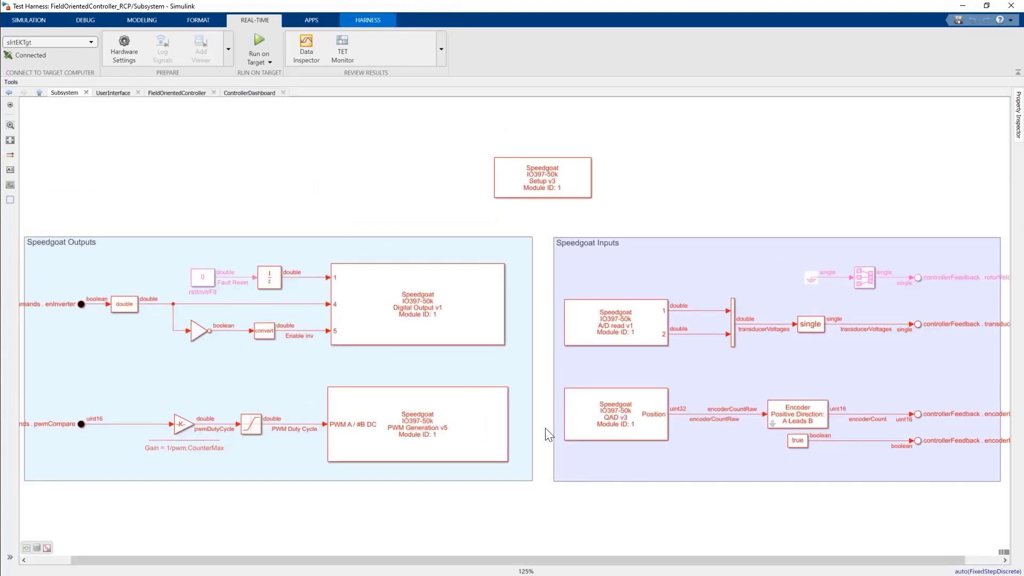
{"action": "scroll", "coordinate": [548, 430], "scroll_direction": "up", "scroll_amount": 3}
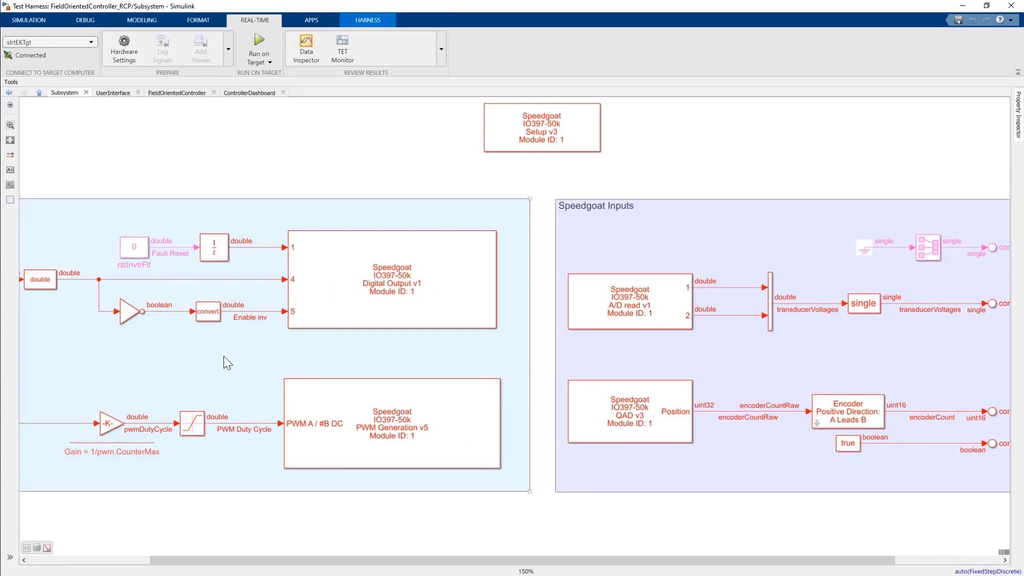
From the UserInterface dashboard, run the model on the Speedgoat target and switch MotorOn to On.
{"action": "left_click", "coordinate": [113, 93]}
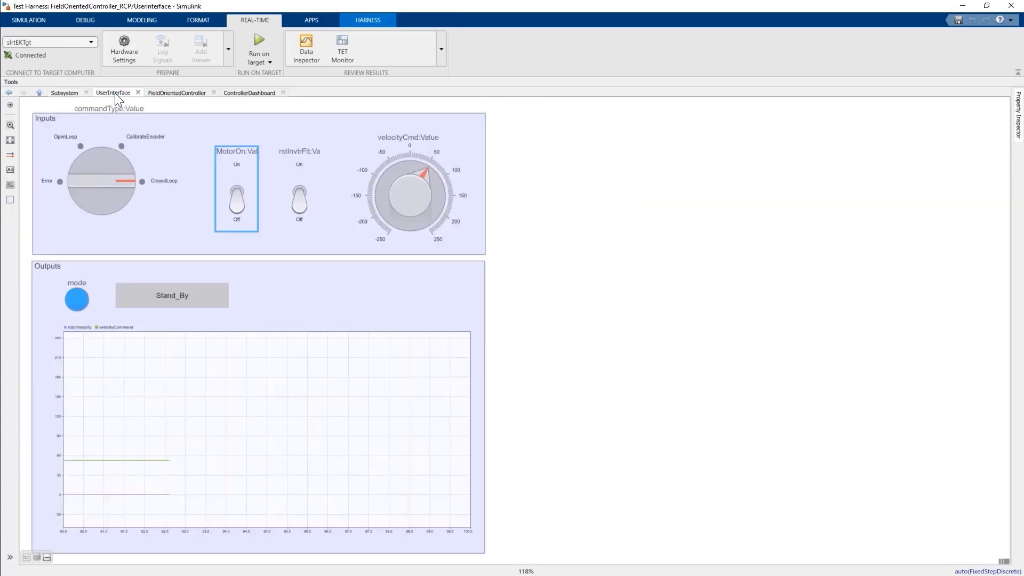
{"action": "left_click", "coordinate": [261, 41]}
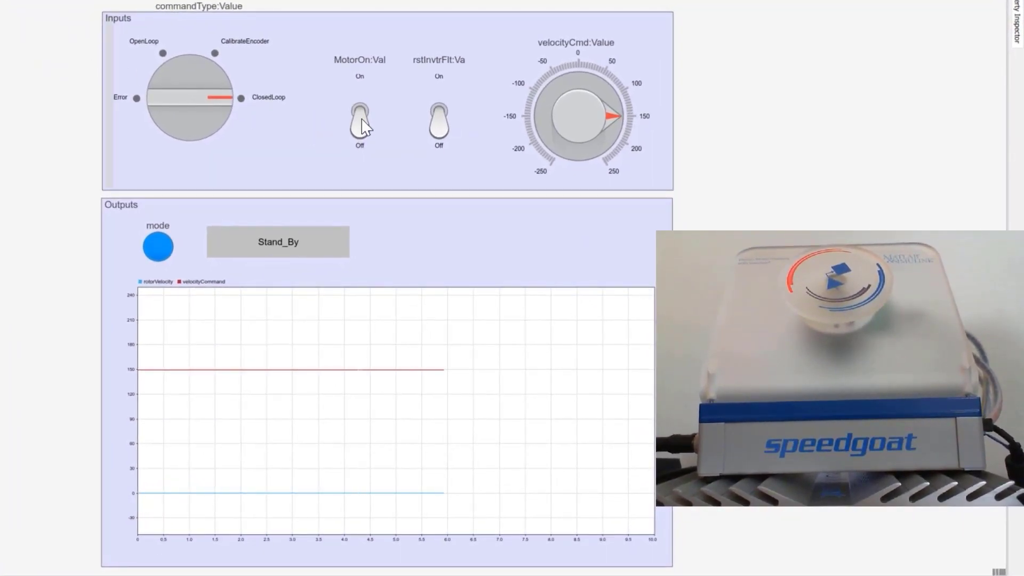
{"action": "left_click", "coordinate": [361, 108]}
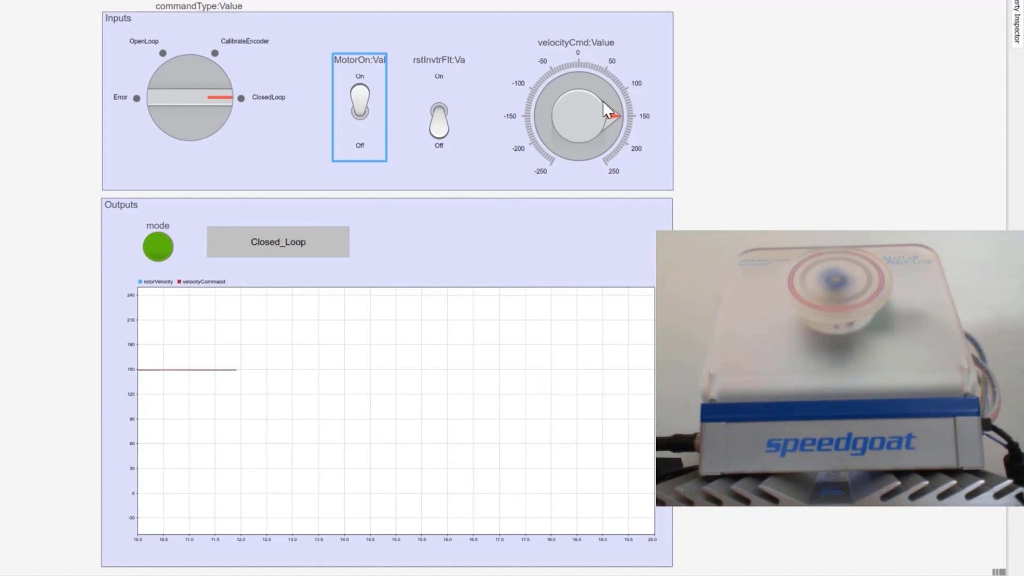
Step the velocityCmd knob between about 47 and 150, ending at about 47.
{"action": "left_click", "coordinate": [597, 79]}
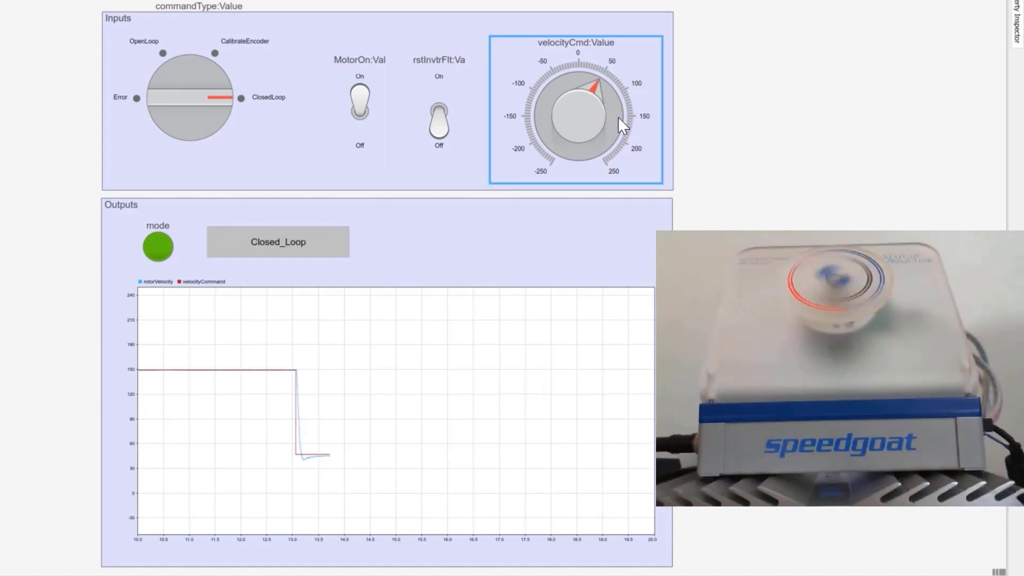
{"action": "left_click", "coordinate": [617, 117]}
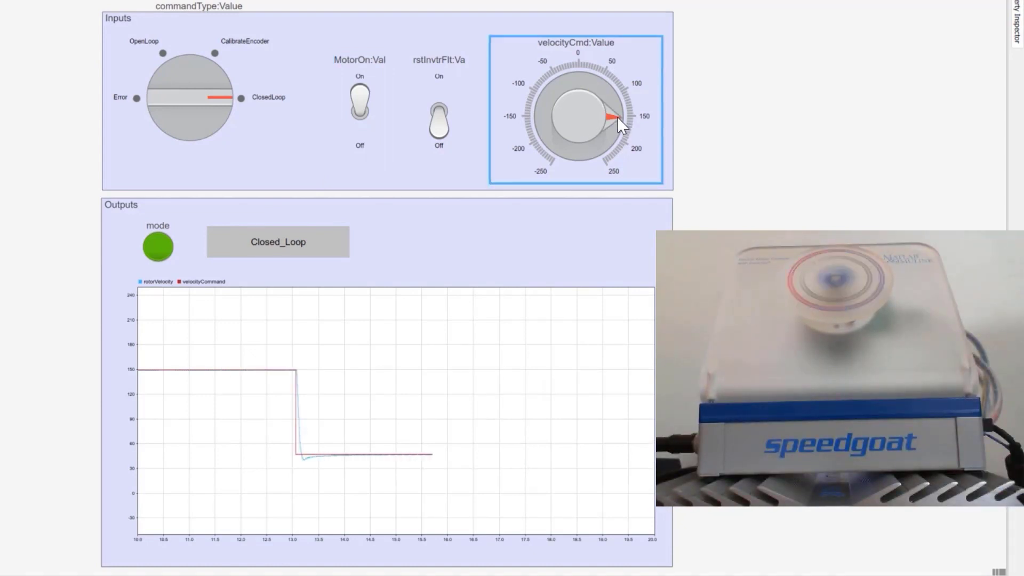
{"action": "left_click", "coordinate": [602, 81]}
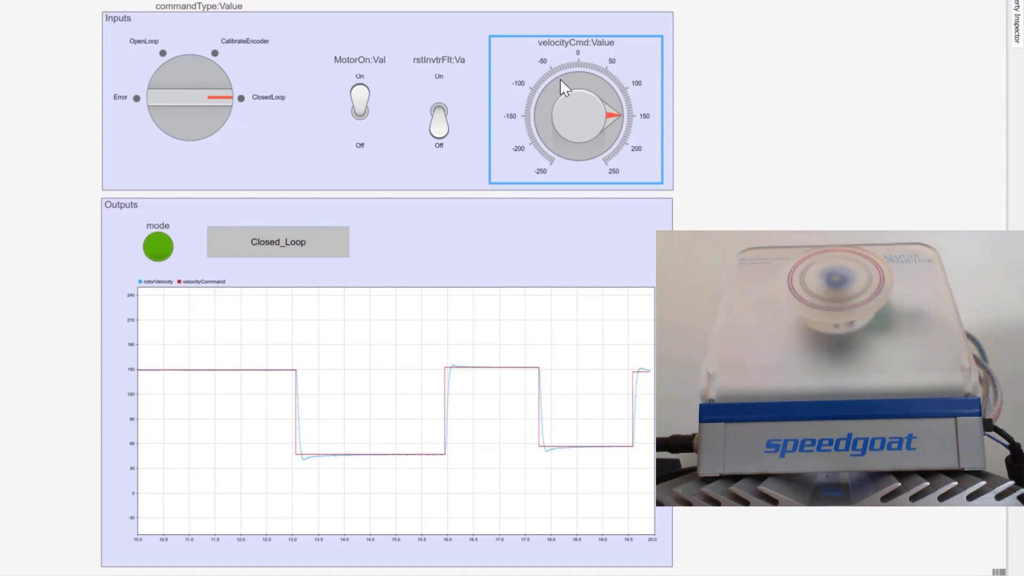
{"action": "left_click", "coordinate": [597, 81]}
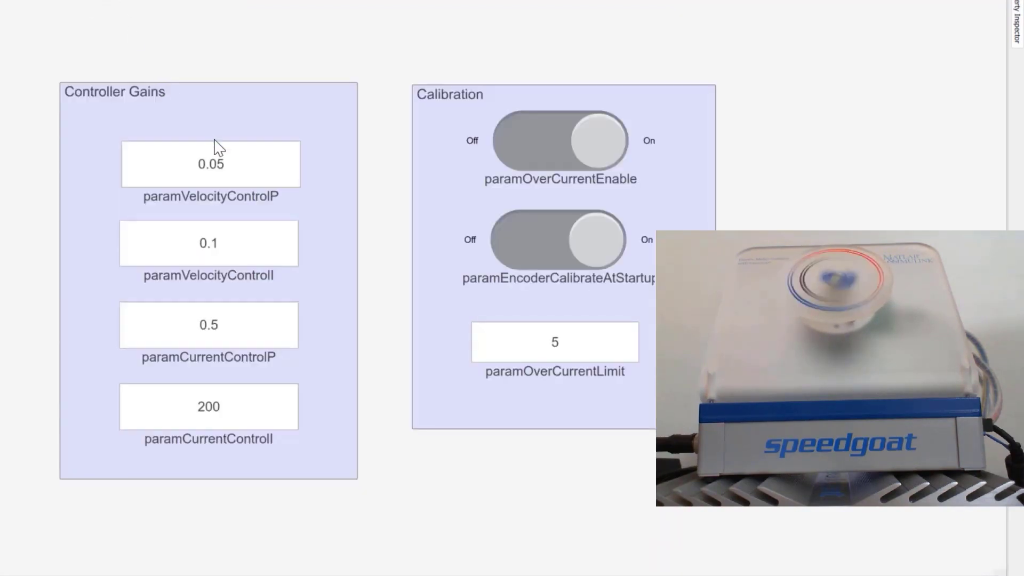
Select the paramVelocityControlP field, then step velocityCmd through 150, 50, 150, 200 and 50.
{"action": "left_click", "coordinate": [229, 167]}
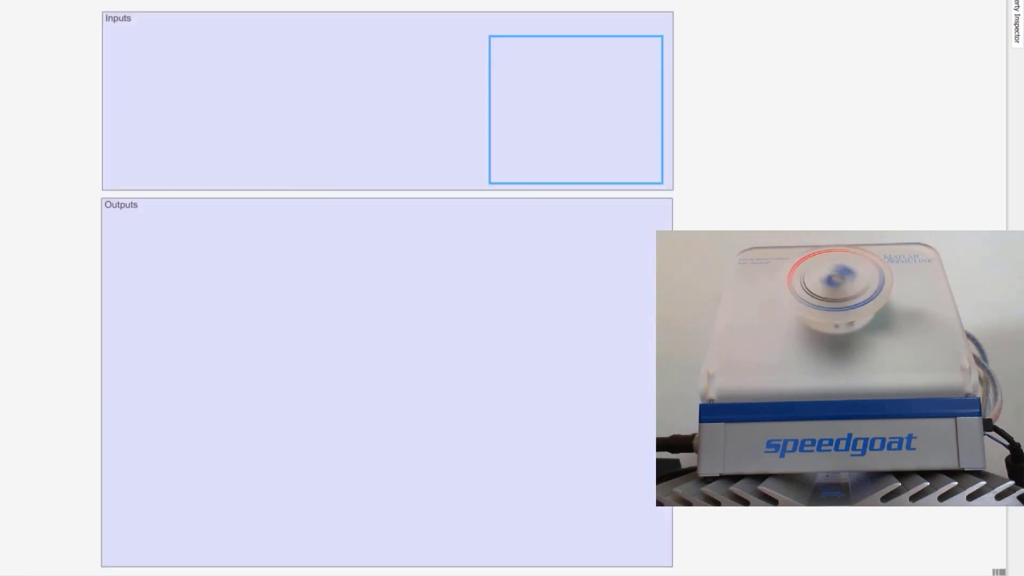
{"action": "left_click_drag", "start_coordinate": [614, 113], "coordinate": [615, 117]}
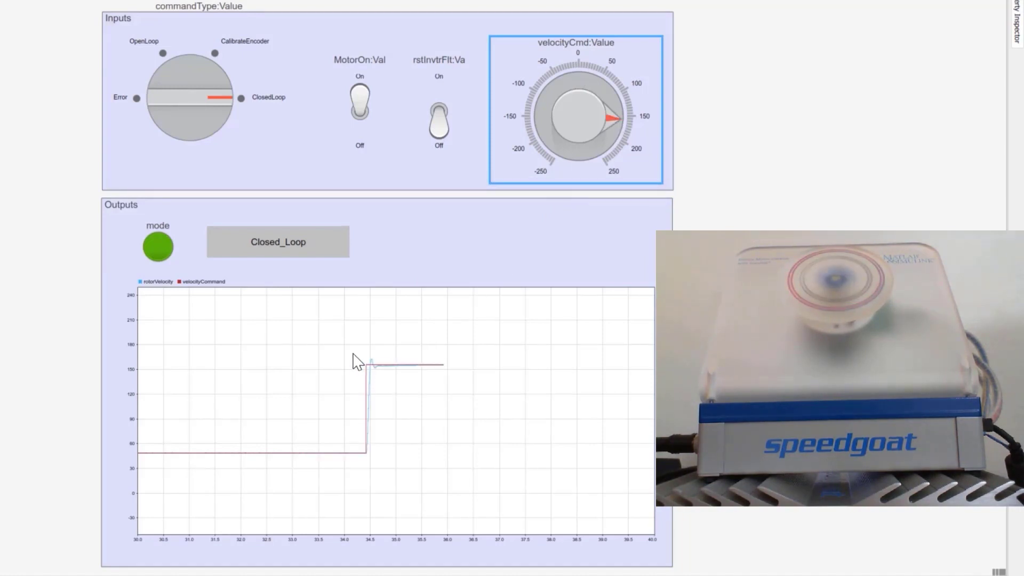
{"action": "left_click", "coordinate": [598, 81]}
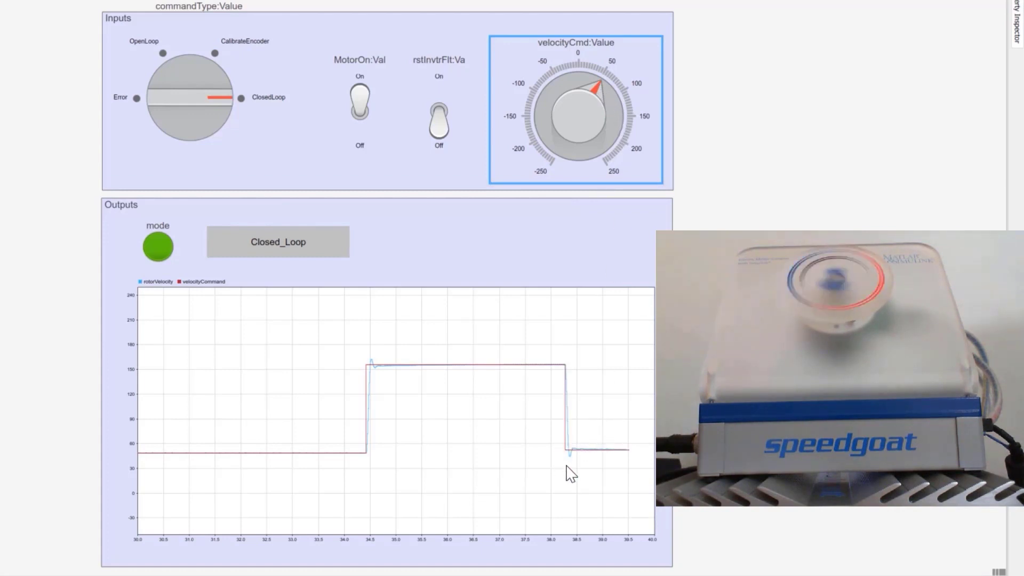
{"action": "left_click", "coordinate": [620, 116]}
{"action": "left_click", "coordinate": [610, 137]}
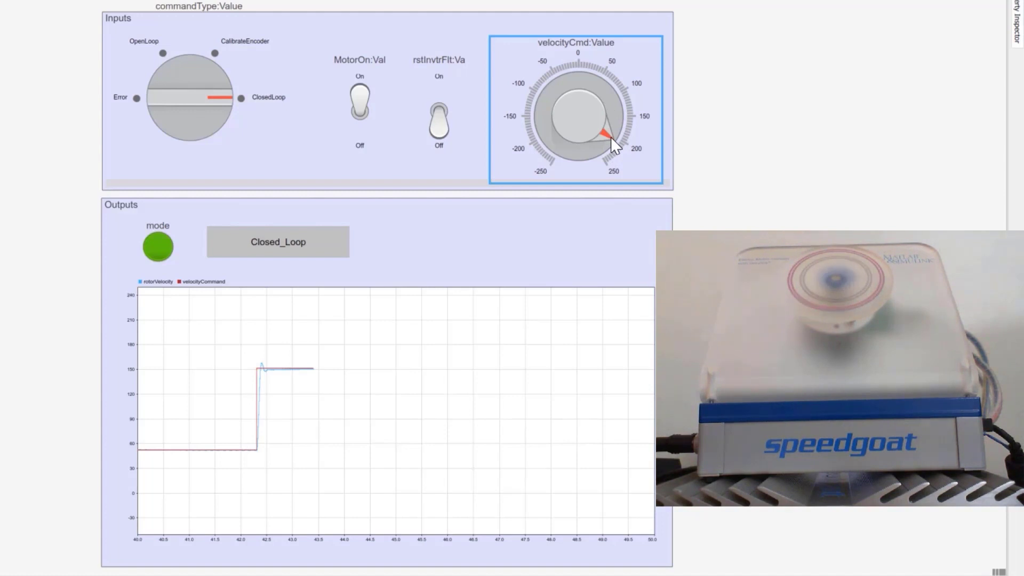
{"action": "left_click", "coordinate": [594, 84]}
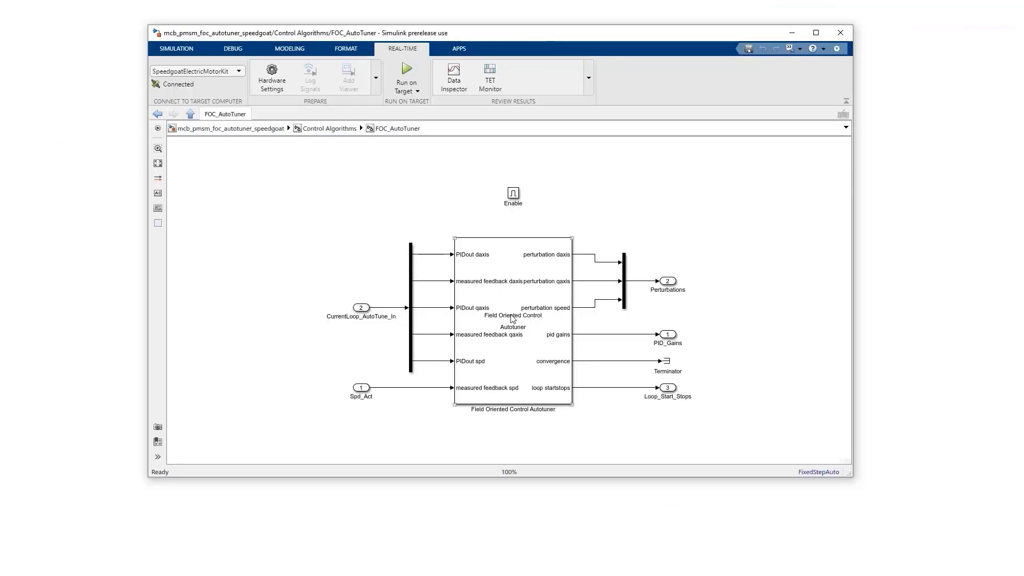
Review the FOC Autotuner block's Current Loops and Speed Loop tuning goals, including speed phase margin.
{"action": "double_click", "coordinate": [510, 317]}
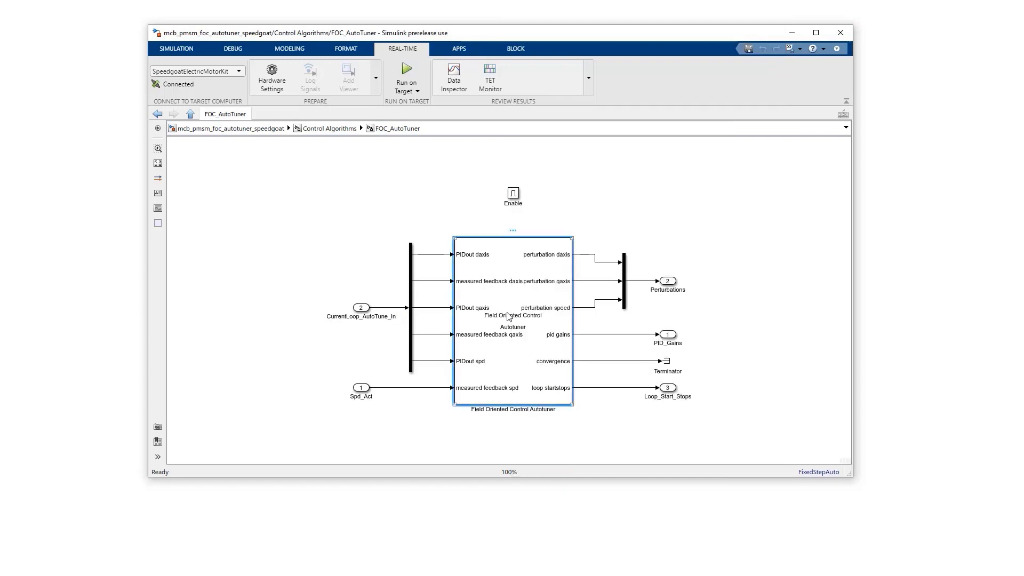
{"action": "left_click_drag", "start_coordinate": [658, 80], "coordinate": [452, 1]}
{"action": "left_click", "coordinate": [391, 192]}
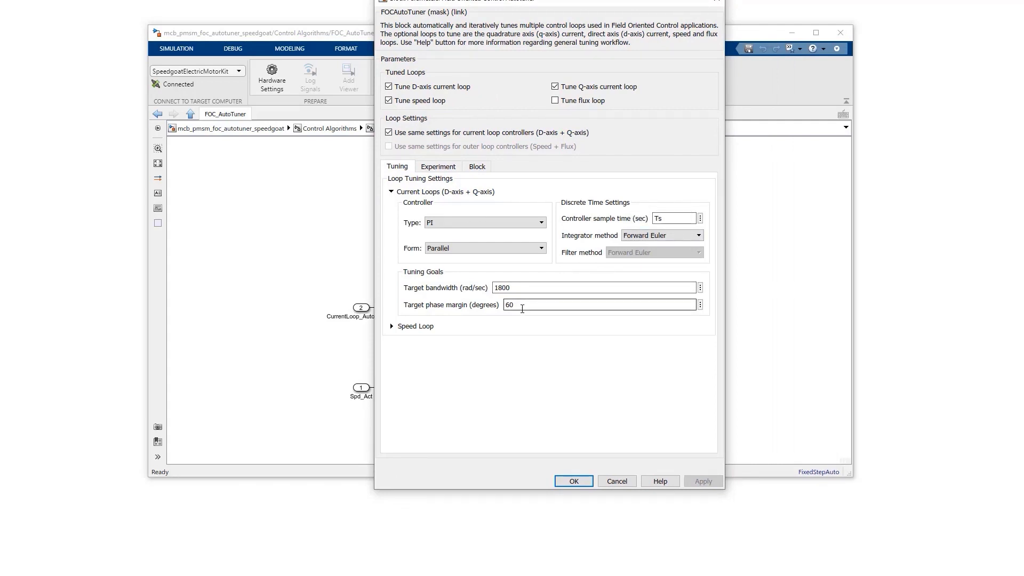
{"action": "left_click", "coordinate": [392, 326]}
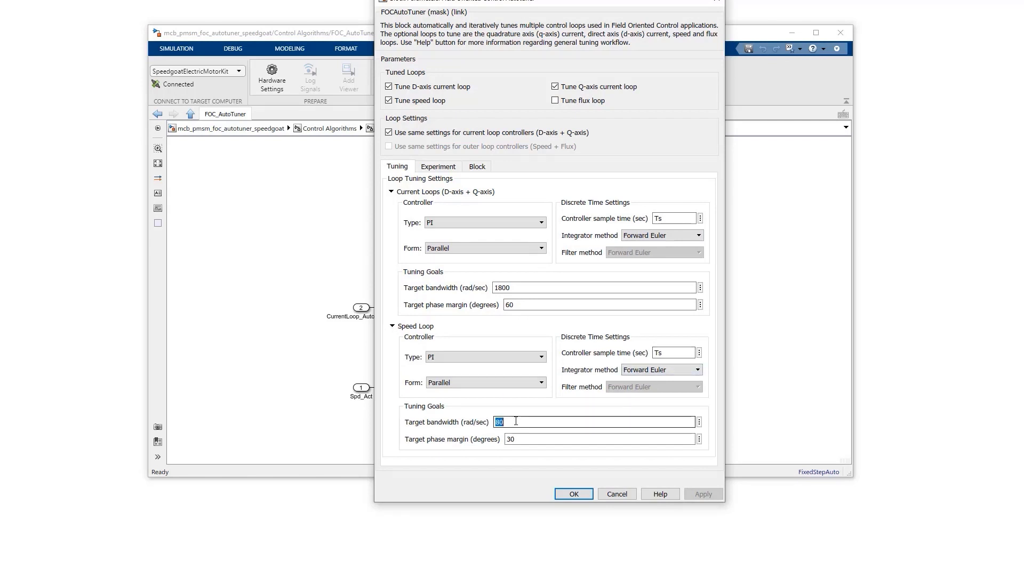
{"action": "double_click", "coordinate": [525, 441]}
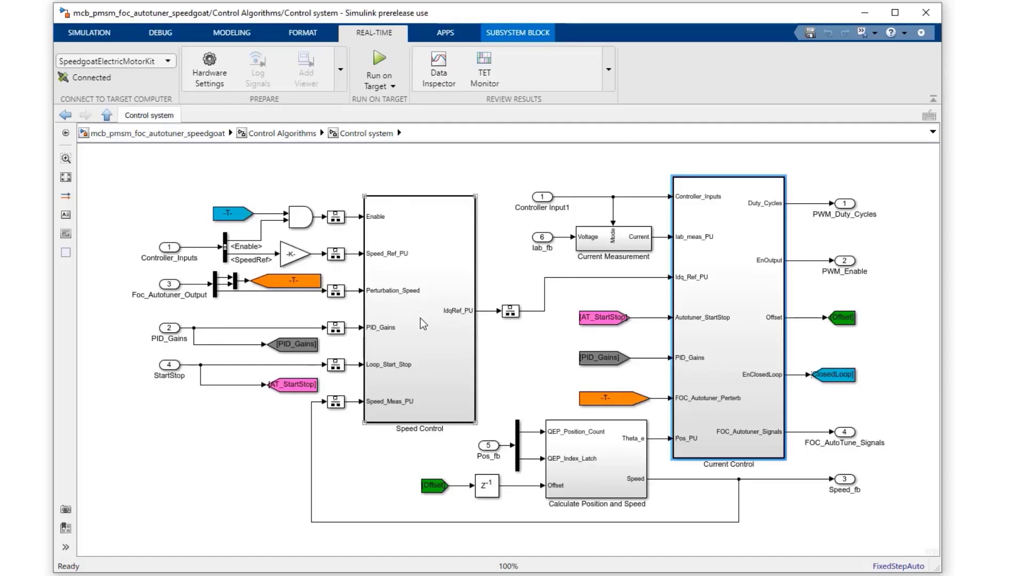
Inspect PI_Controller_Speed inside Speed Control, then return to the Control system subsystem.
{"action": "double_click", "coordinate": [421, 319]}
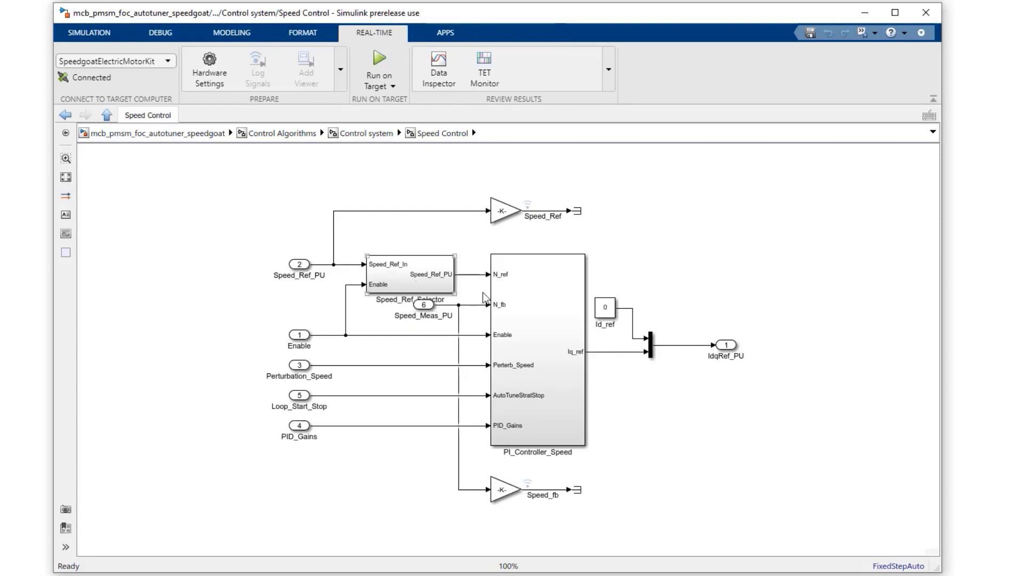
{"action": "double_click", "coordinate": [542, 374]}
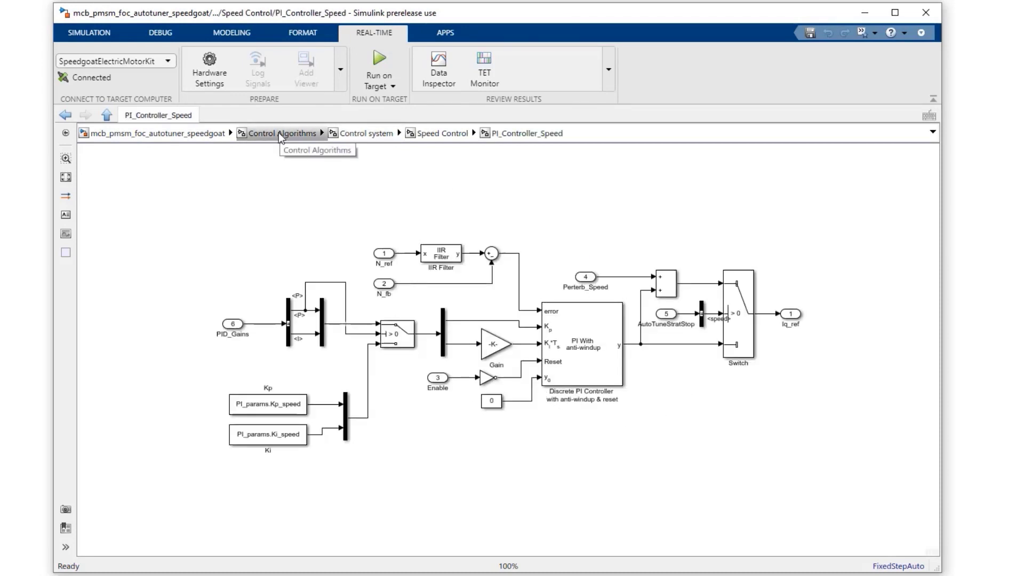
{"action": "left_click", "coordinate": [356, 133]}
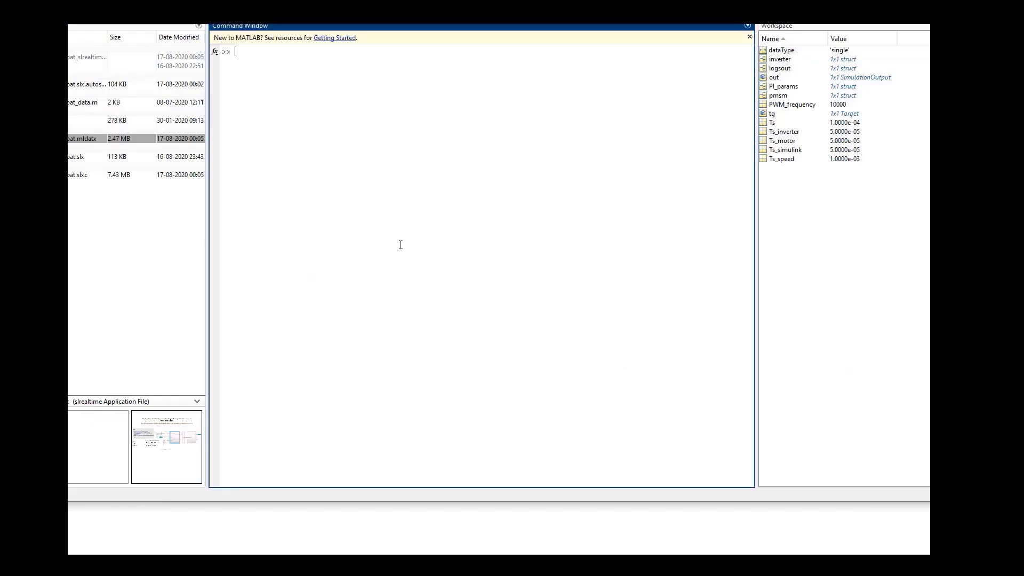
Connect with tg = slrealtime, run tg.start, and check the tuned gains in Display PI Params.
{"action": "type", "text": "tg = slrealtime"}
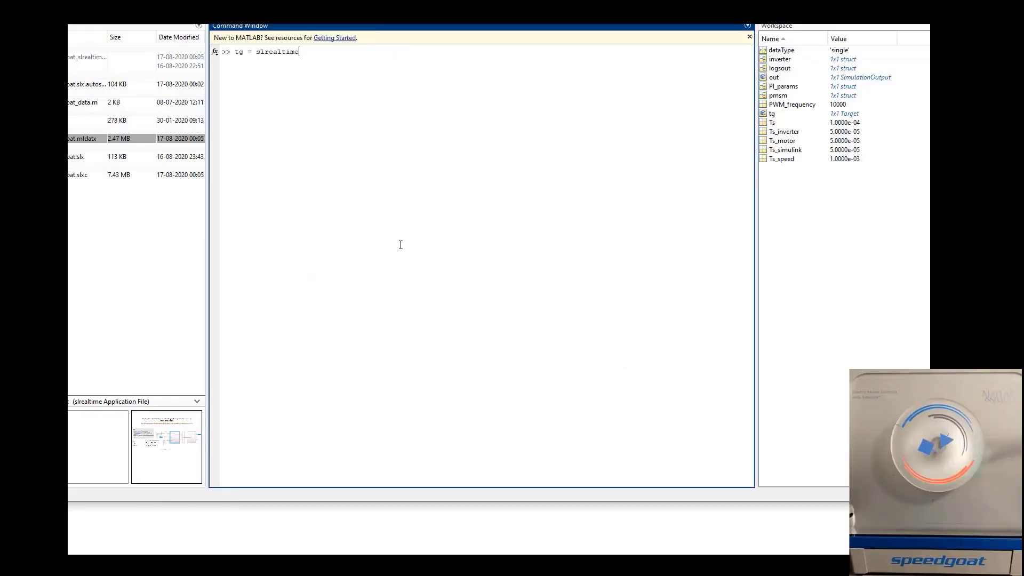
{"action": "key", "text": "Return"}
{"action": "type", "text": "tg.start"}
{"action": "key", "text": "Return"}
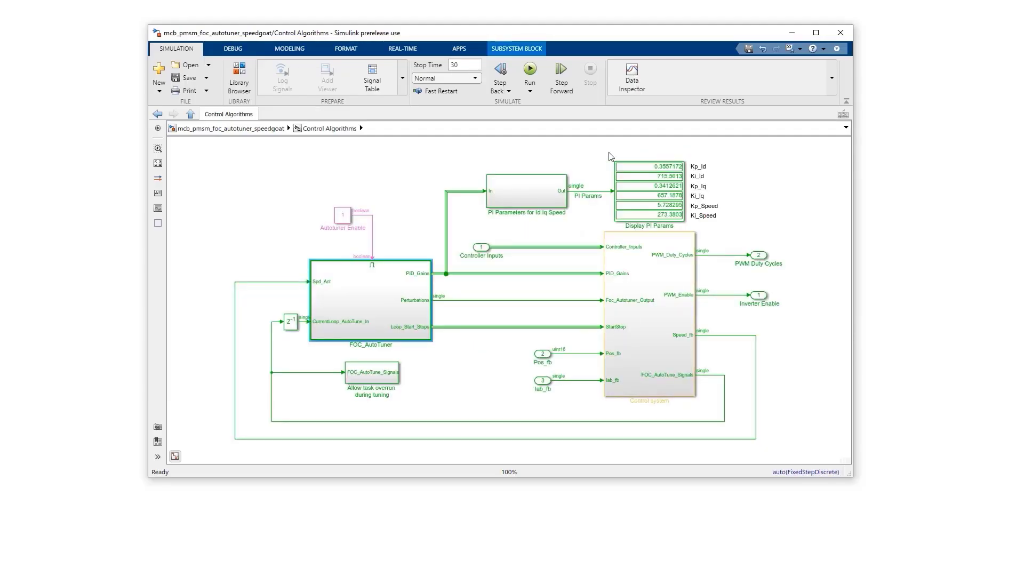
{"action": "left_click_drag", "start_coordinate": [604, 151], "coordinate": [745, 237]}
{"action": "left_click", "coordinate": [775, 205]}
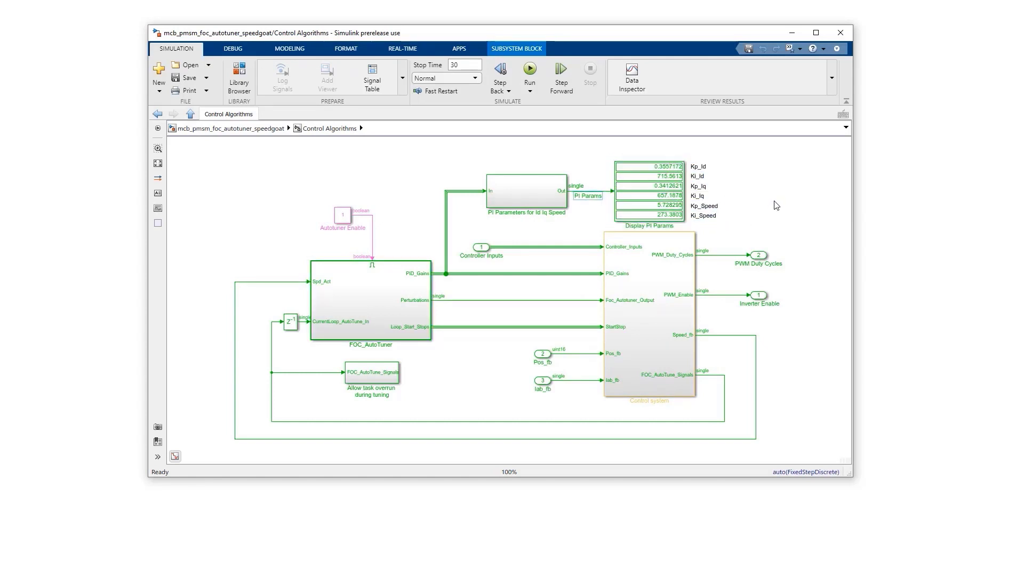